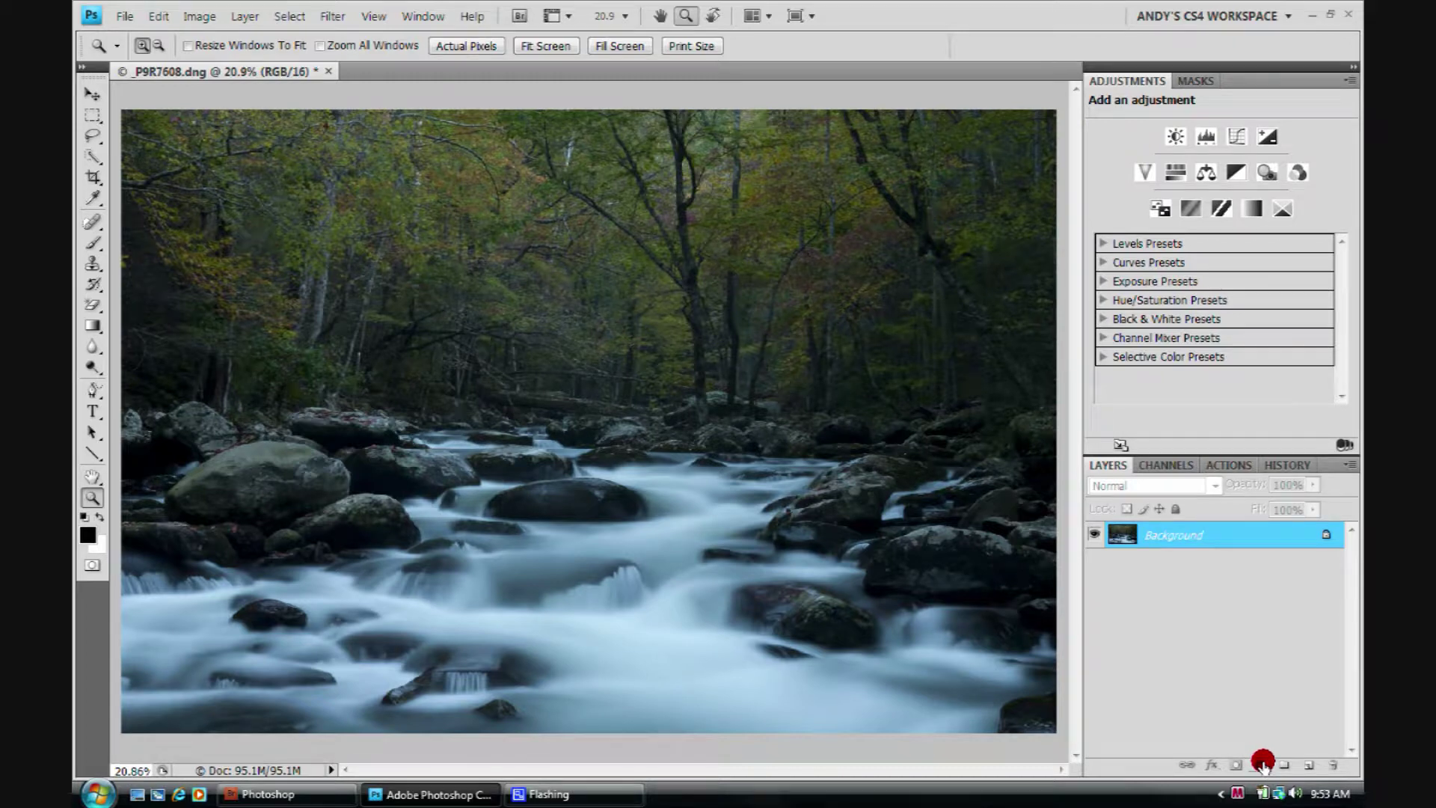
left_click(1262, 763)
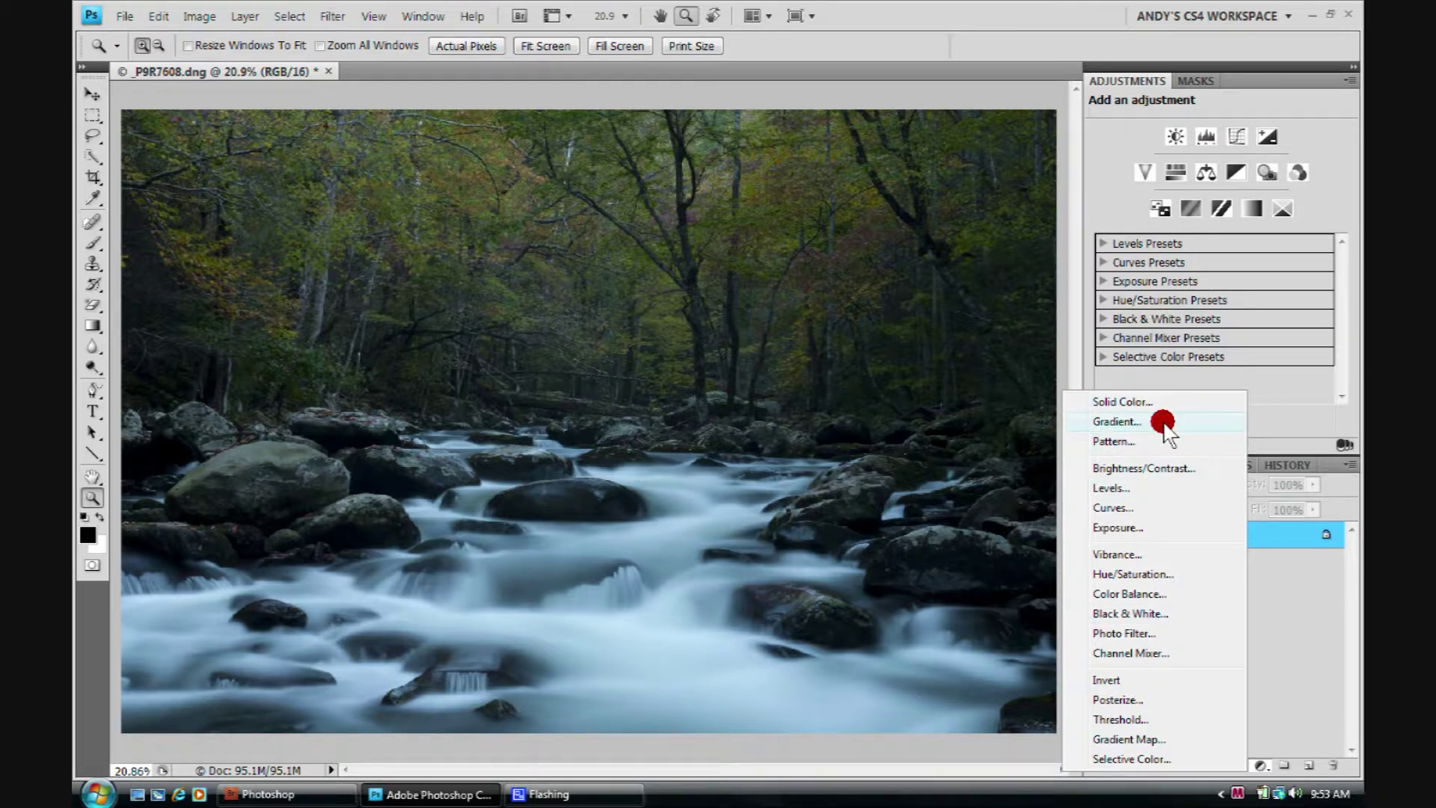
left_click(1109, 441)
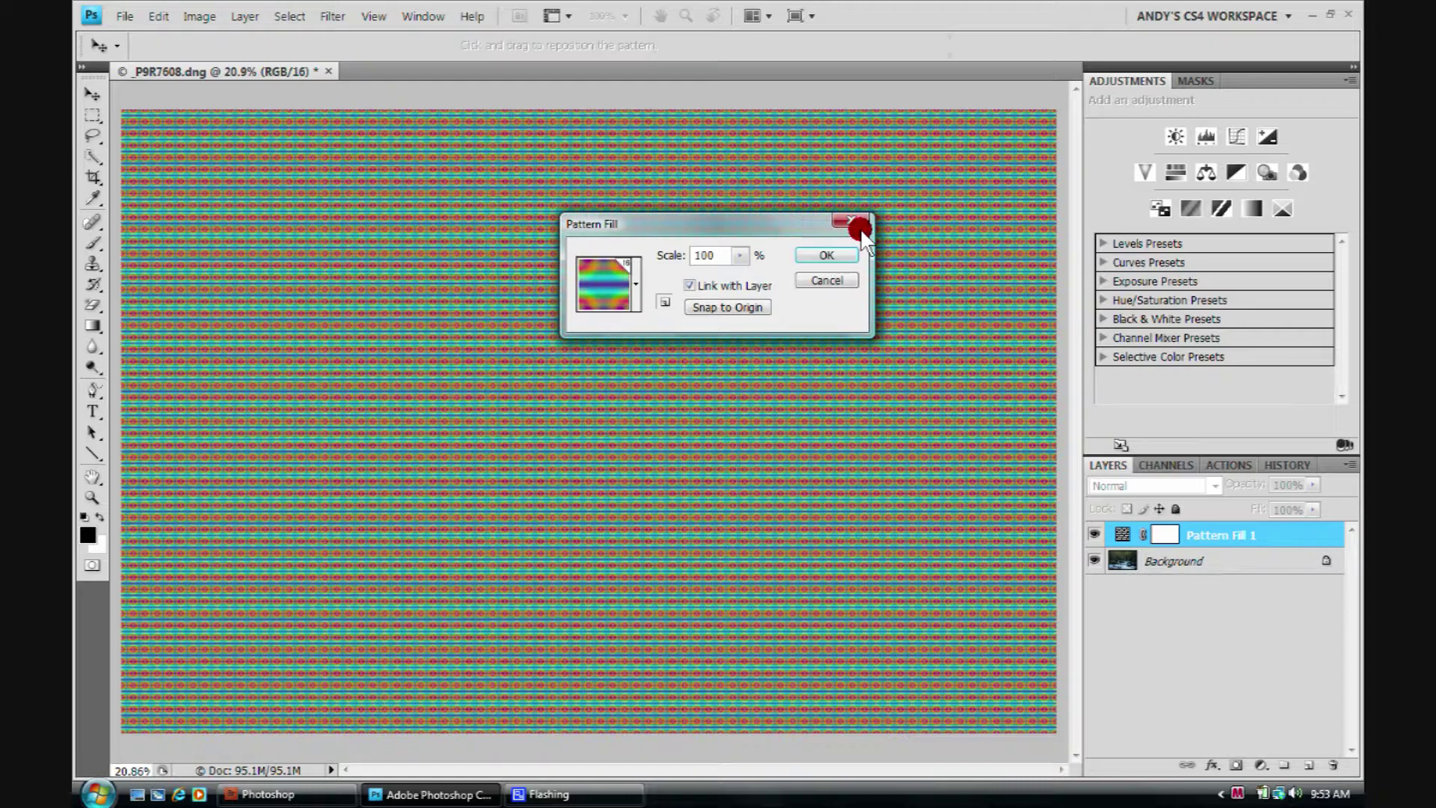
left_click(846, 216)
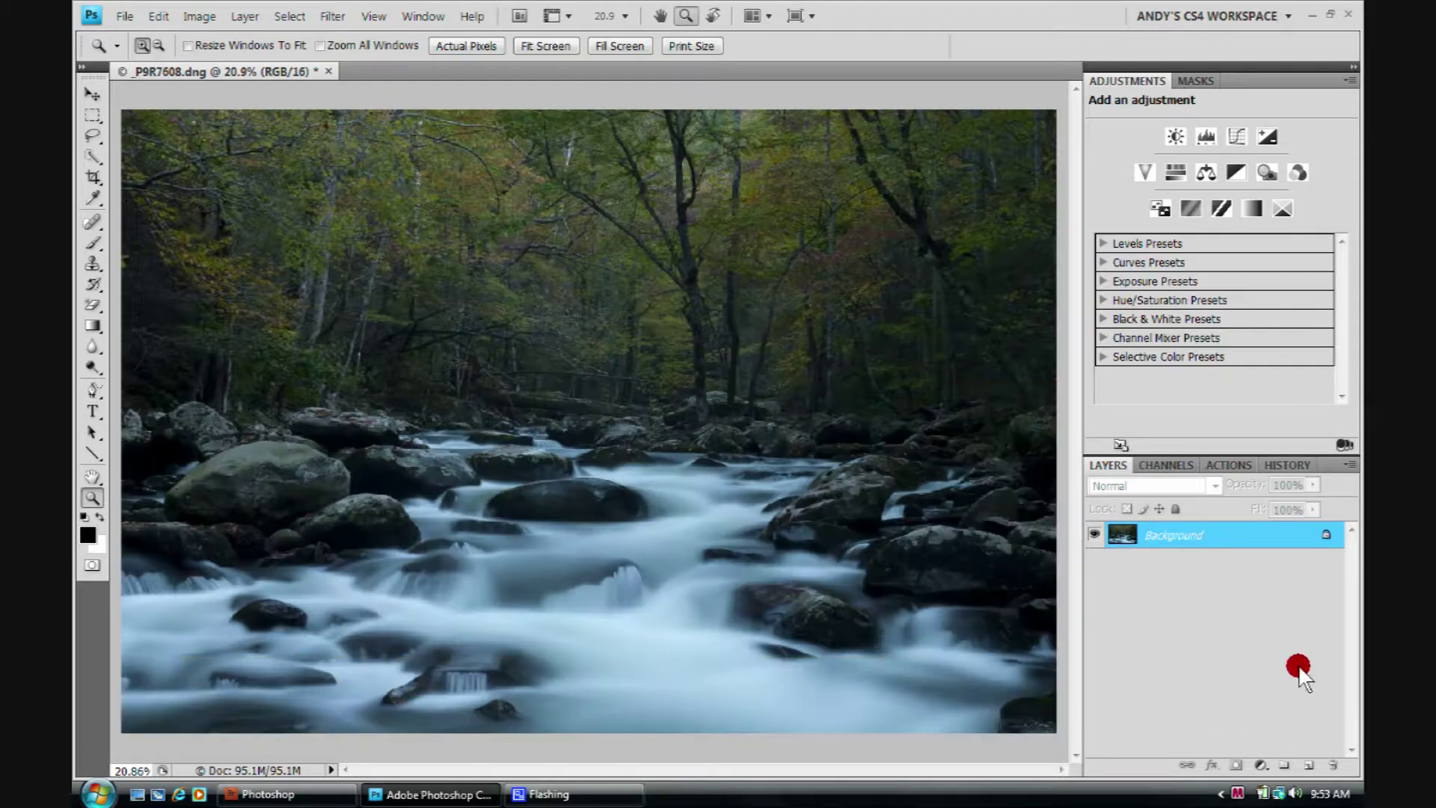
left_click(1259, 765)
left_click(1114, 421)
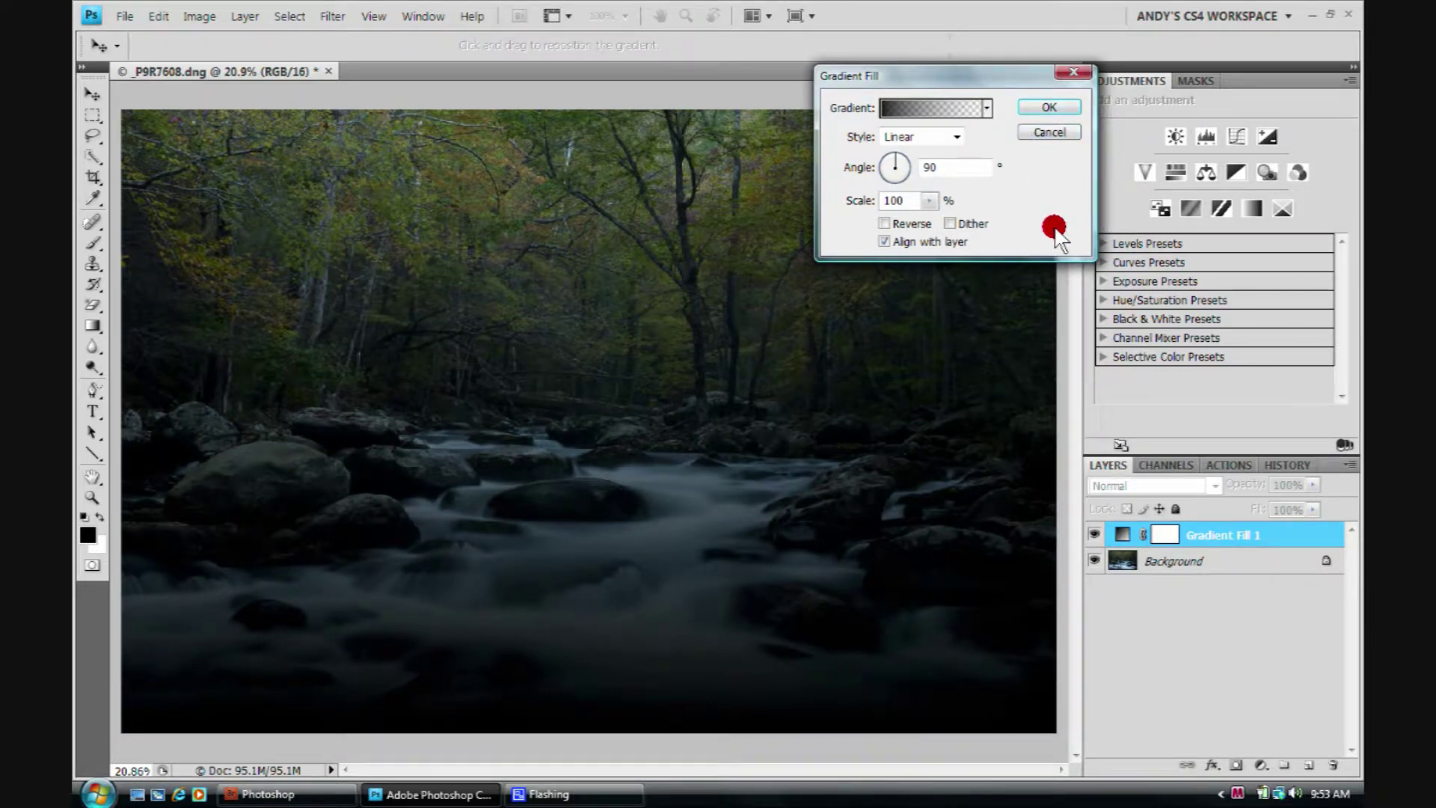
left_click(1072, 72)
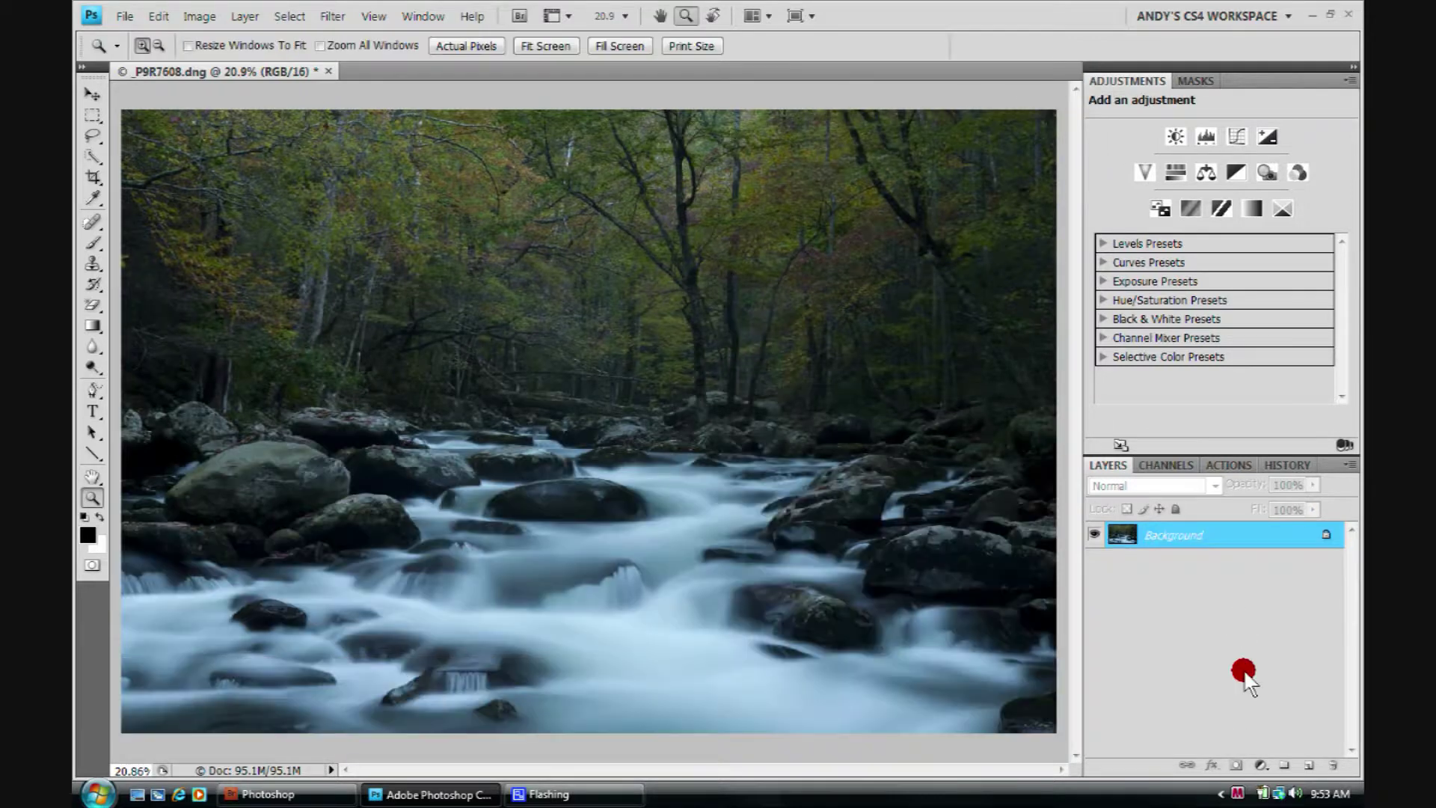
left_click(1256, 763)
left_click(1088, 402)
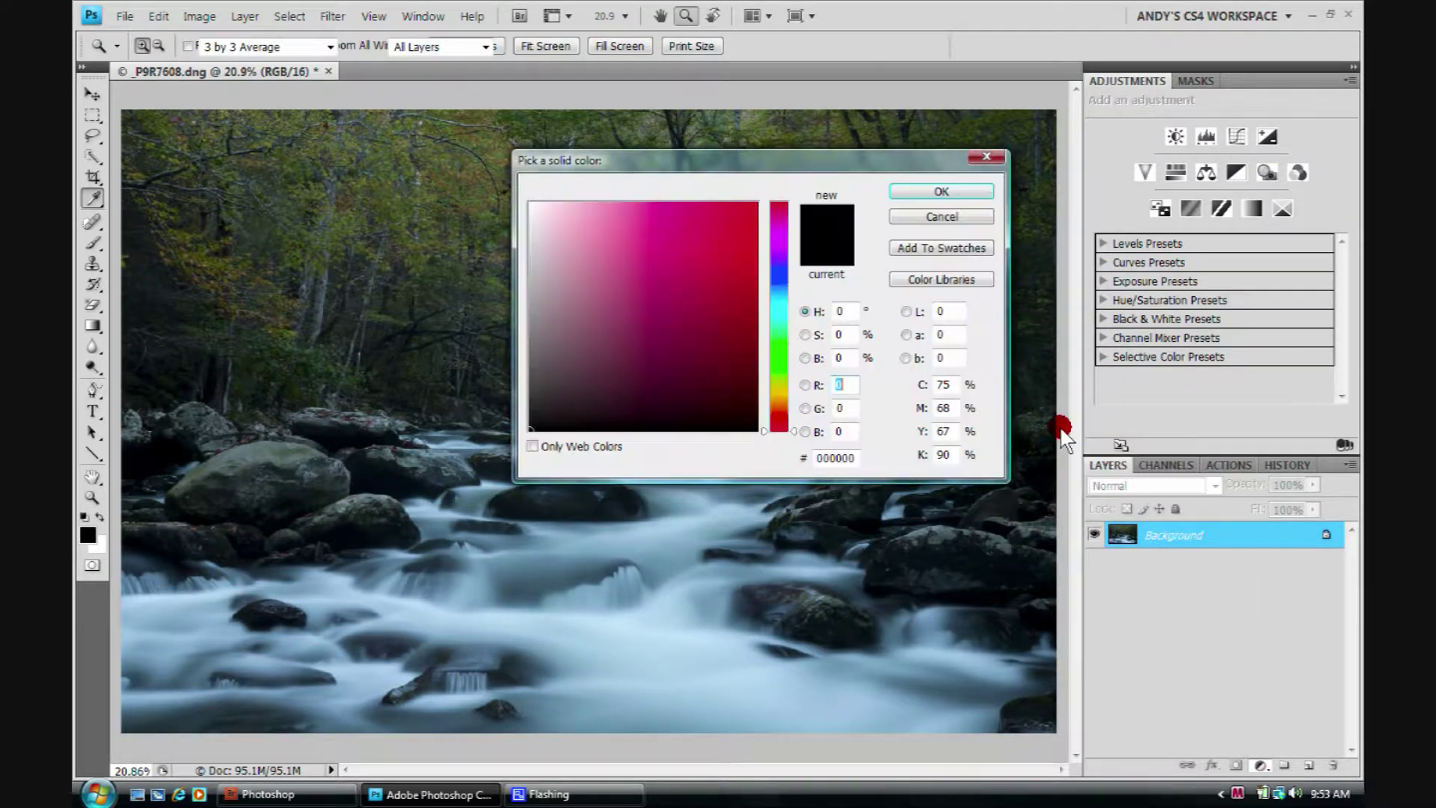
left_click(779, 273)
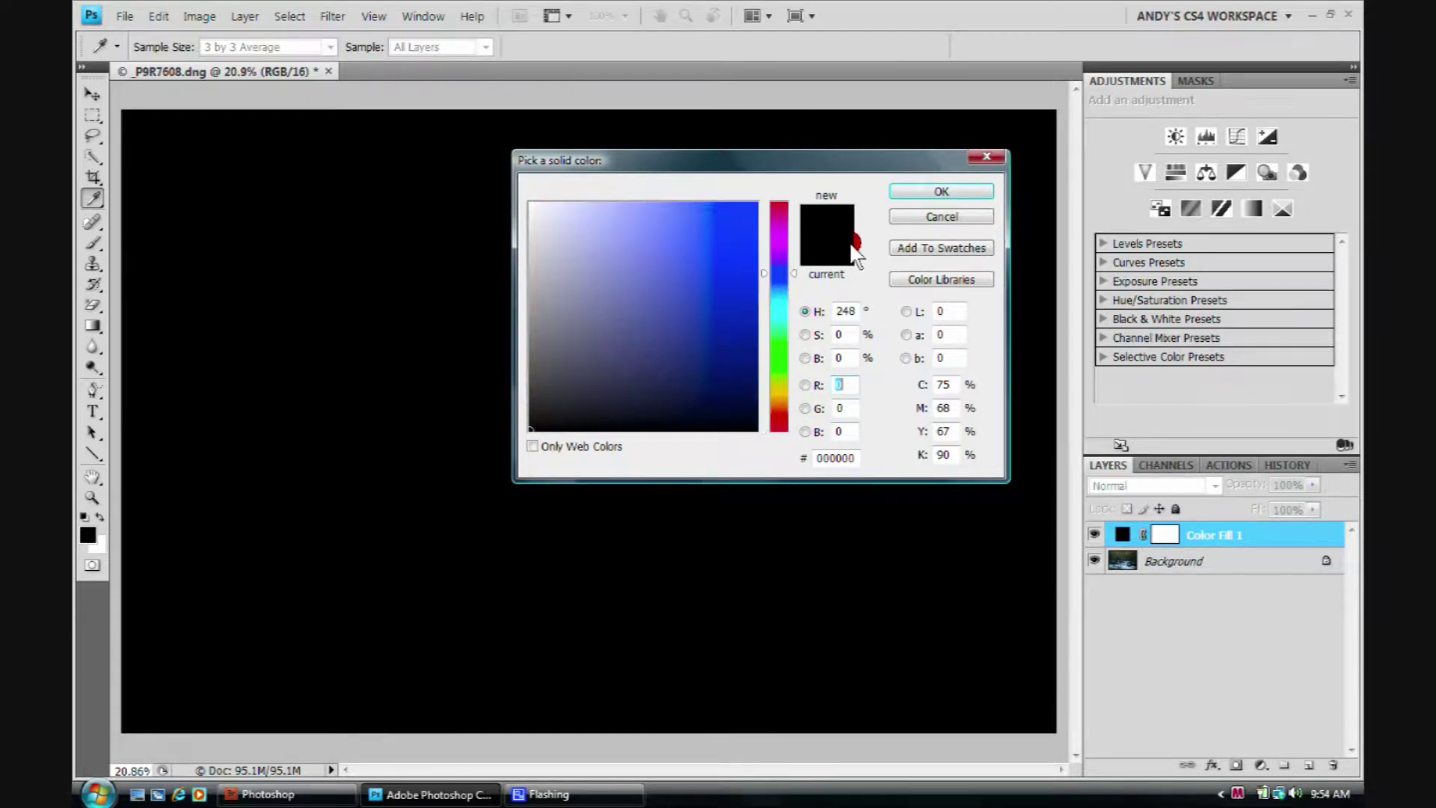
left_click(927, 217)
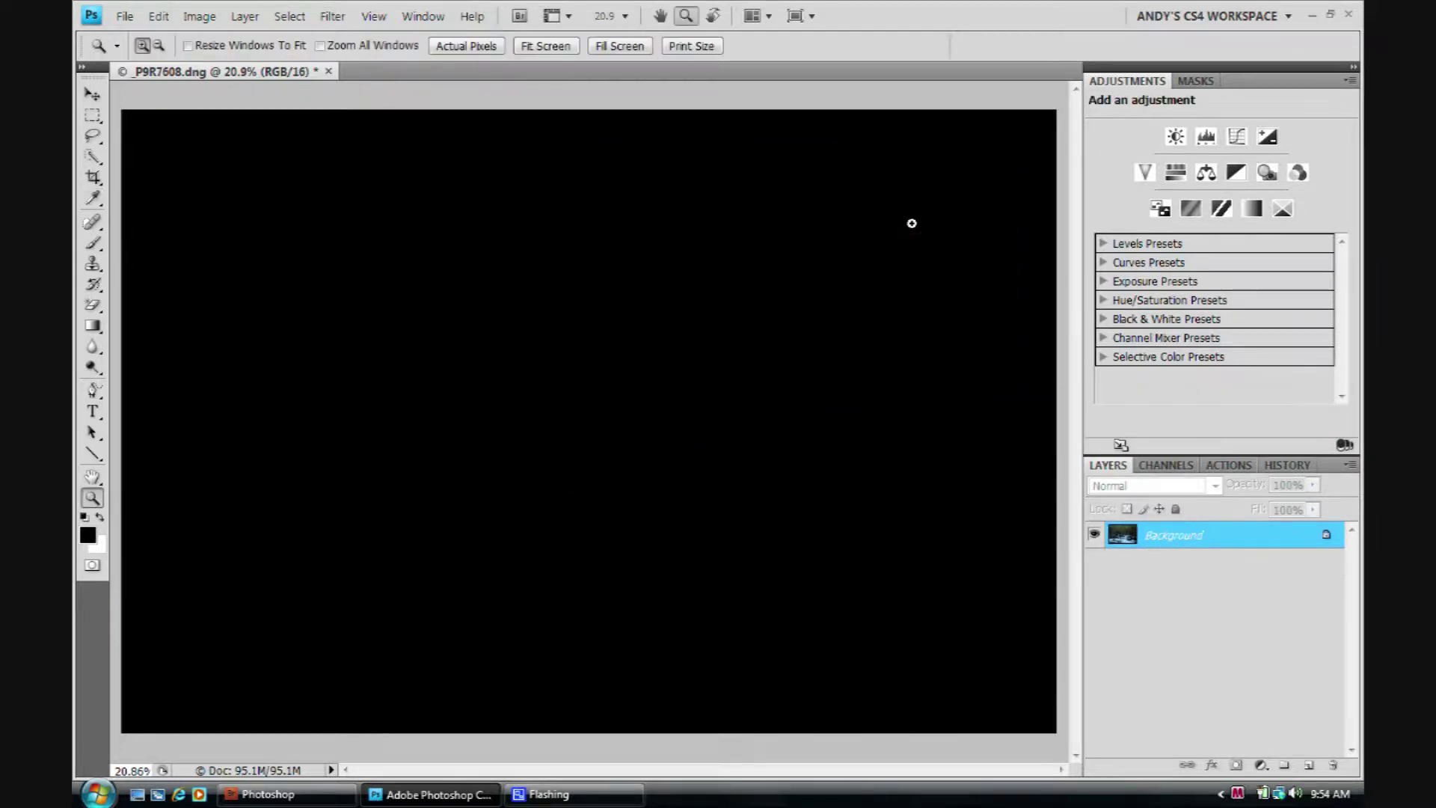
left_click(1310, 598)
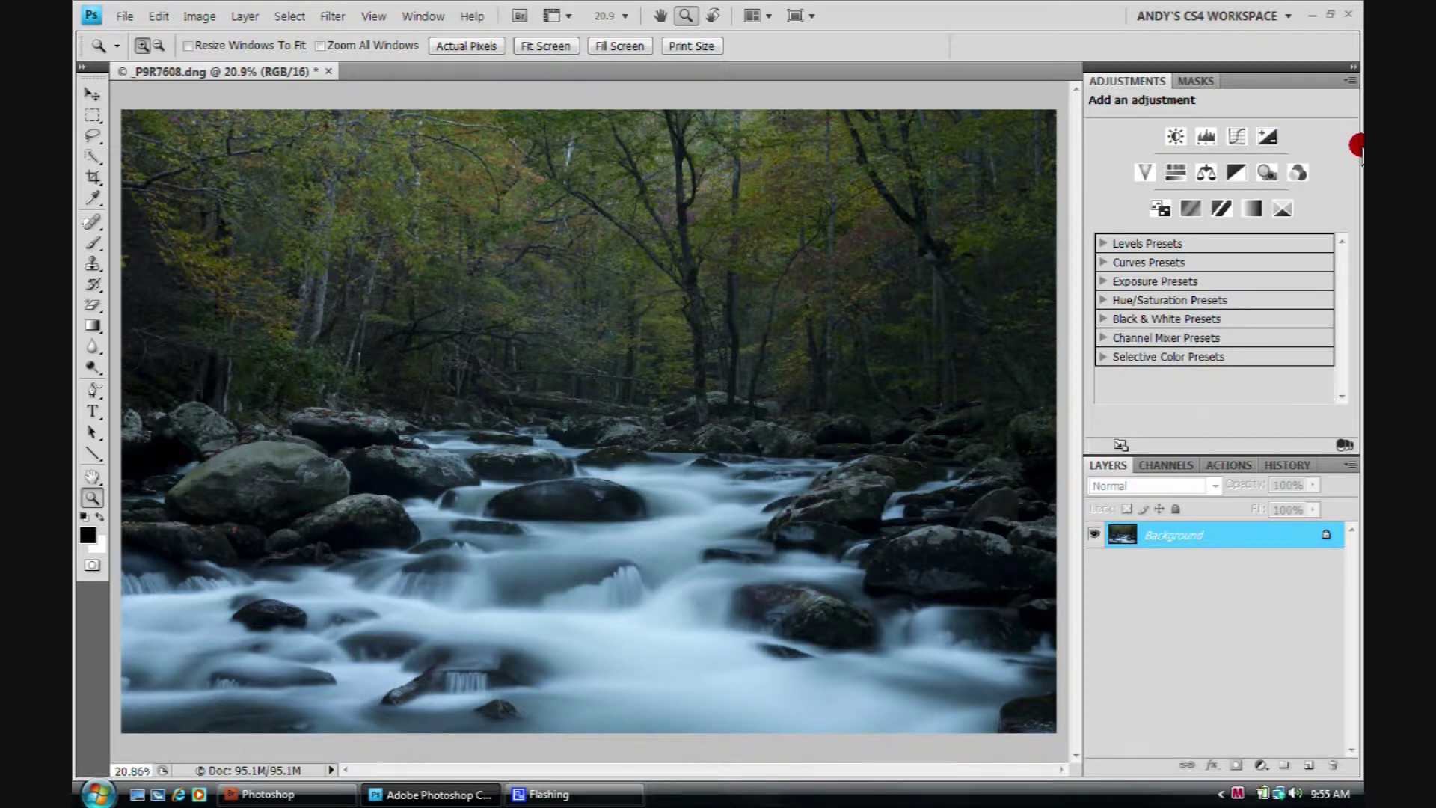
Add a Brightness/Contrast adjustment layer above the background with brightness 33 and contrast -4.
left_click(1174, 136)
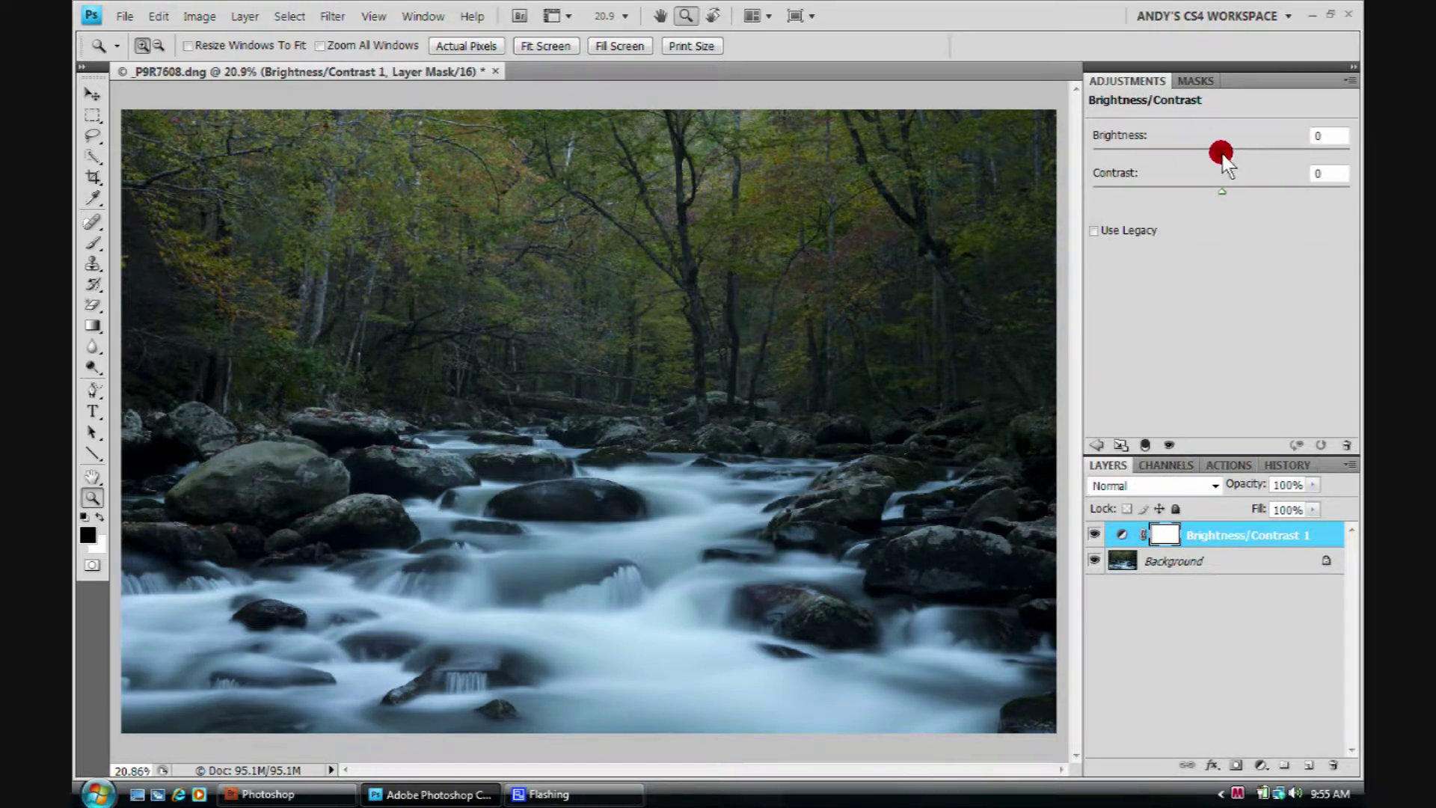
left_click_drag(1223, 155, 1201, 201)
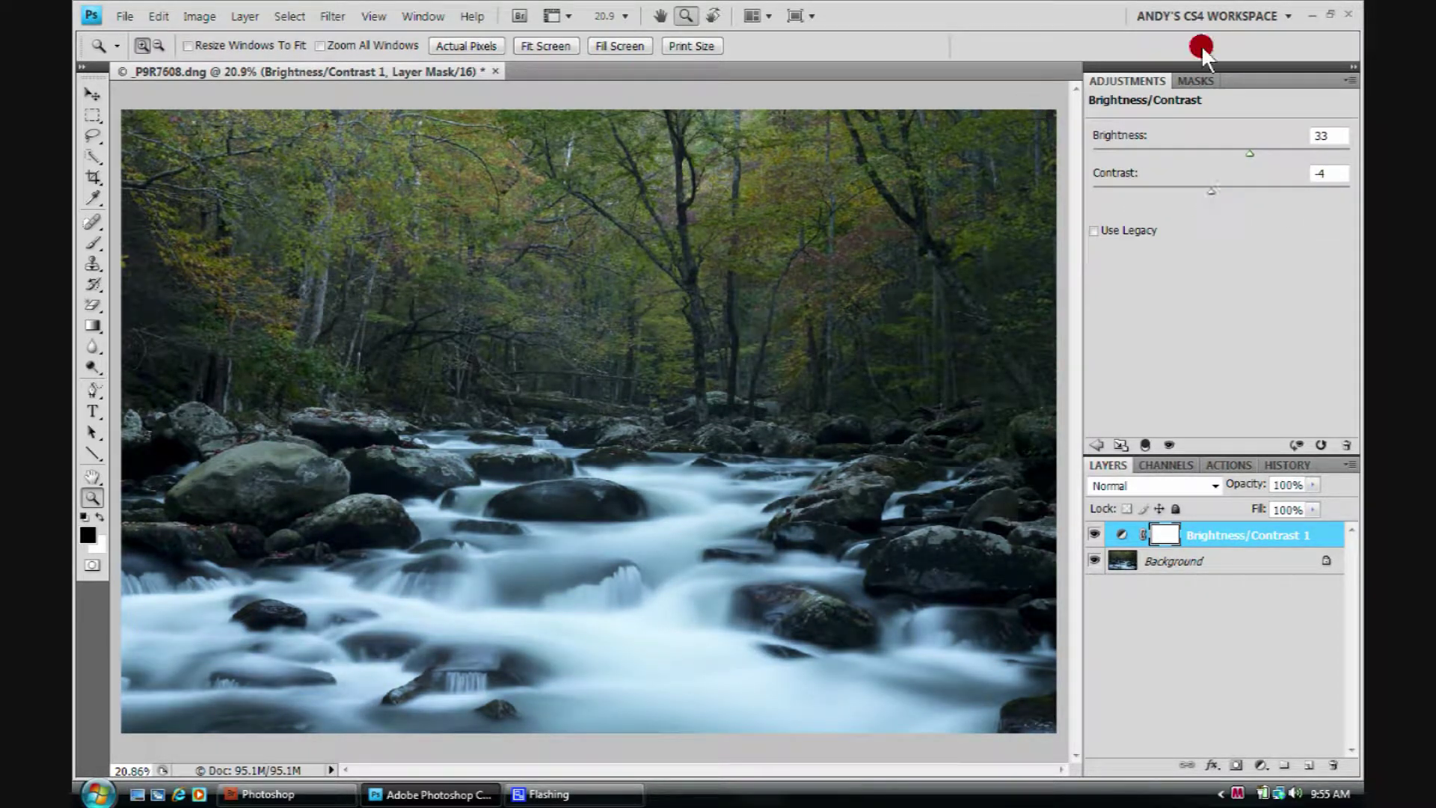
Display the histogram beside the image.
left_click(423, 16)
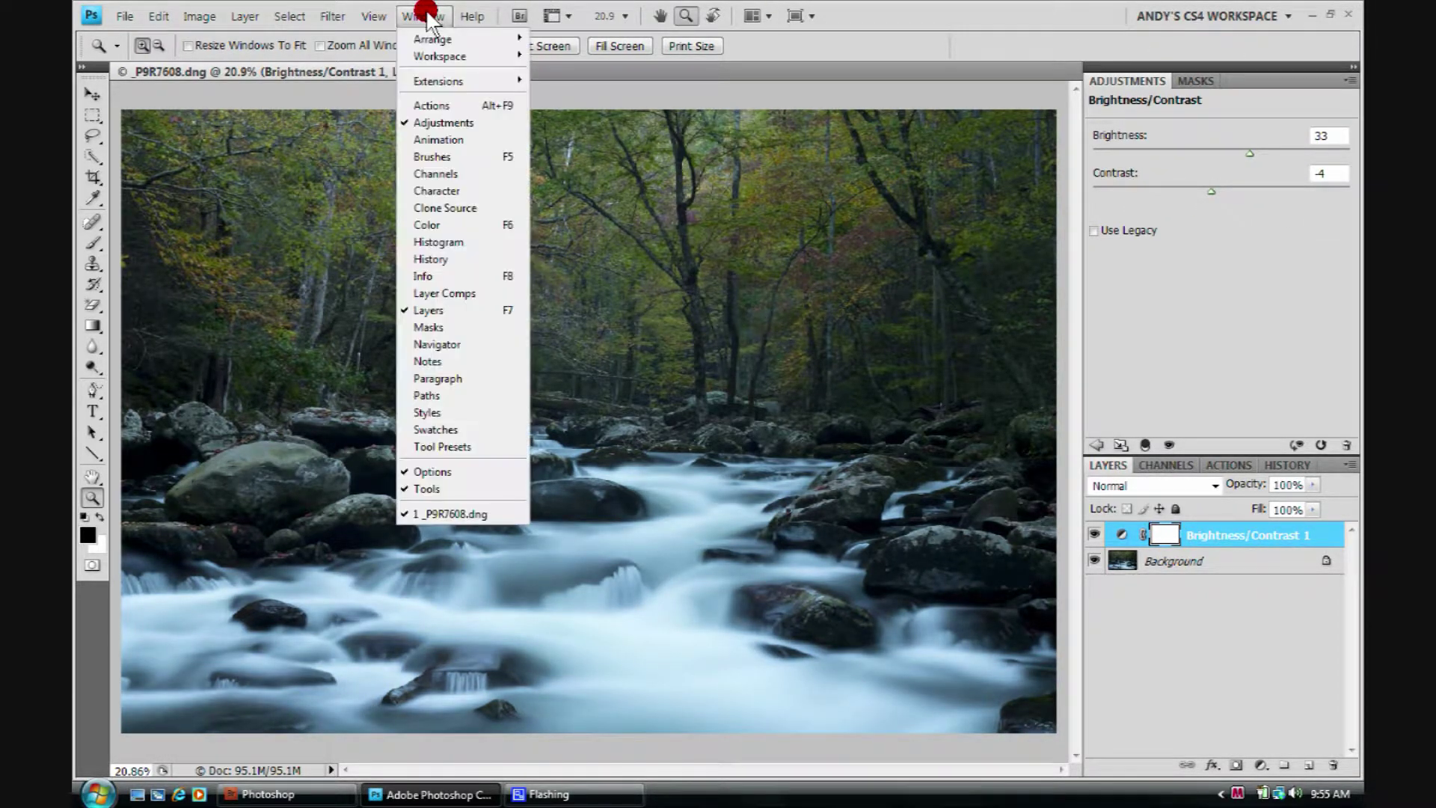
left_click(432, 241)
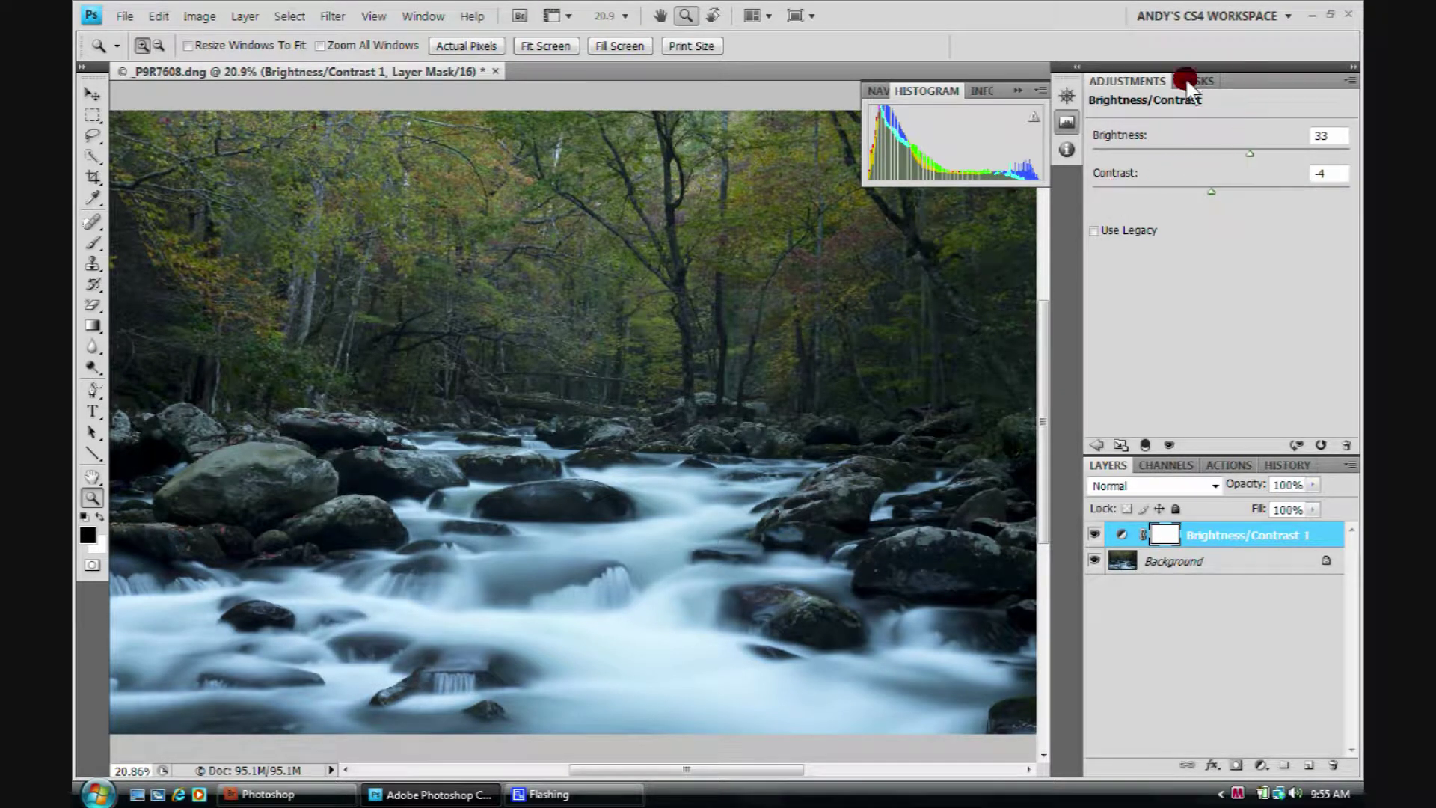
Reset the Brightness/Contrast adjustment to its defaults and set brightness to 32 and contrast to 28.
left_click(1321, 444)
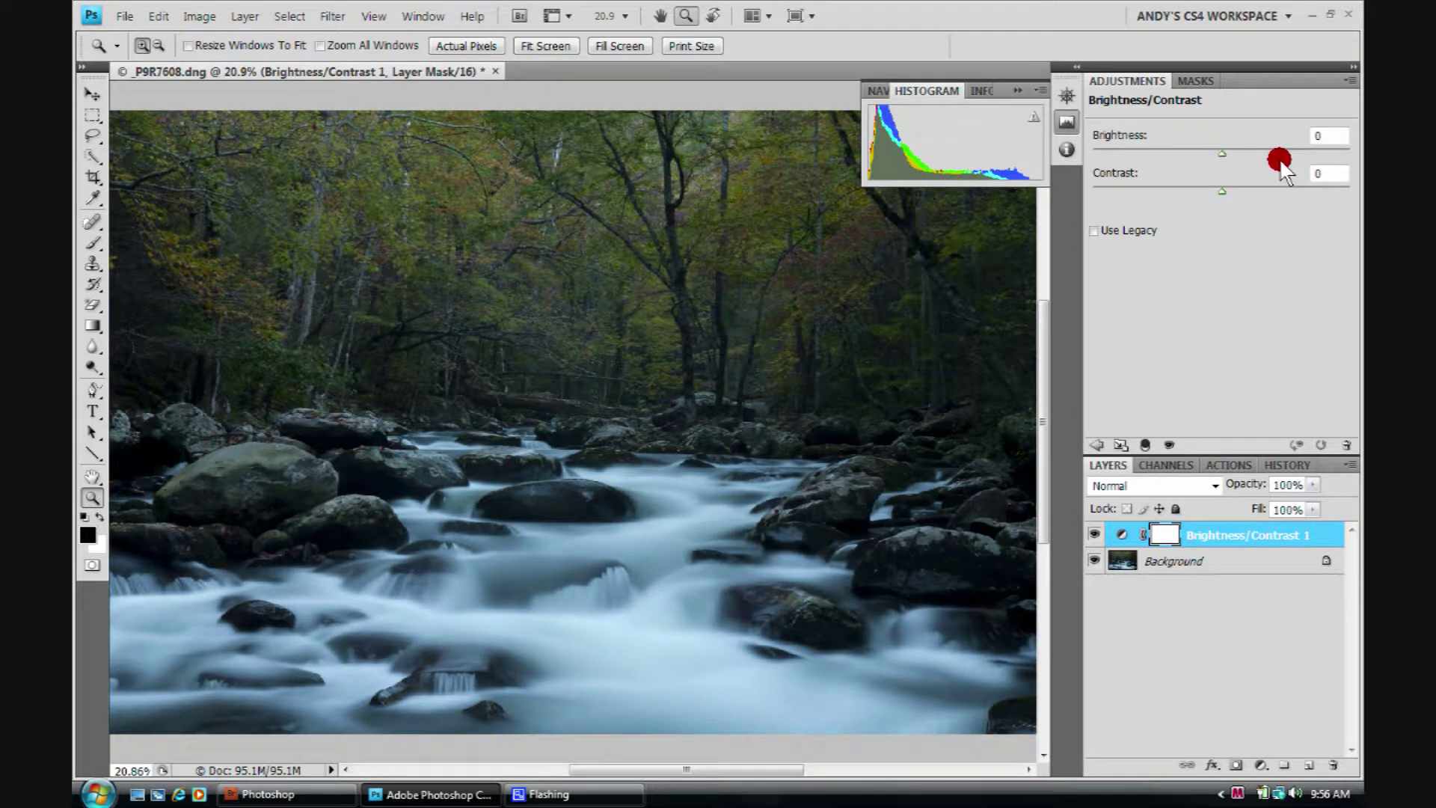
left_click_drag(1220, 152, 1247, 157)
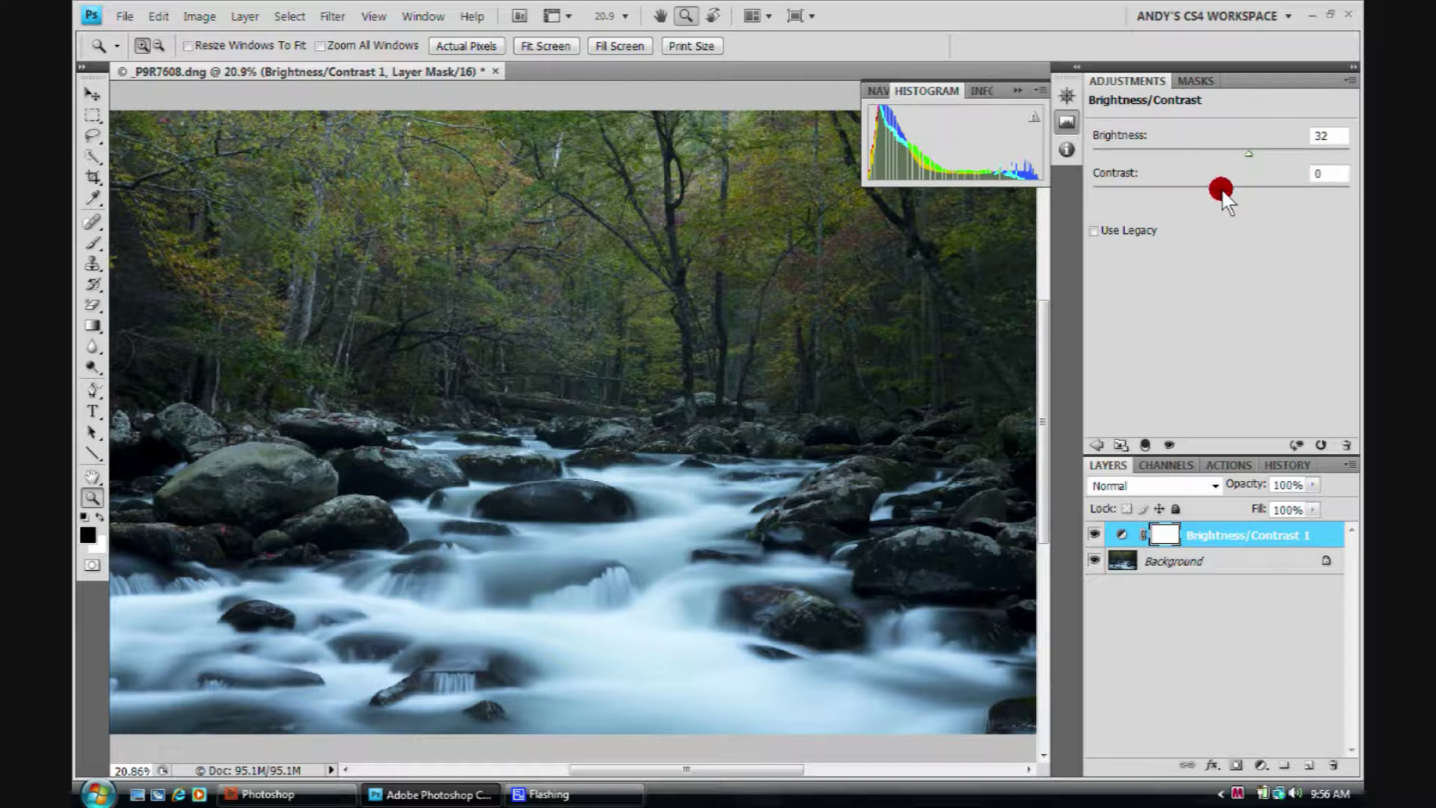
left_click_drag(1222, 193, 1257, 192)
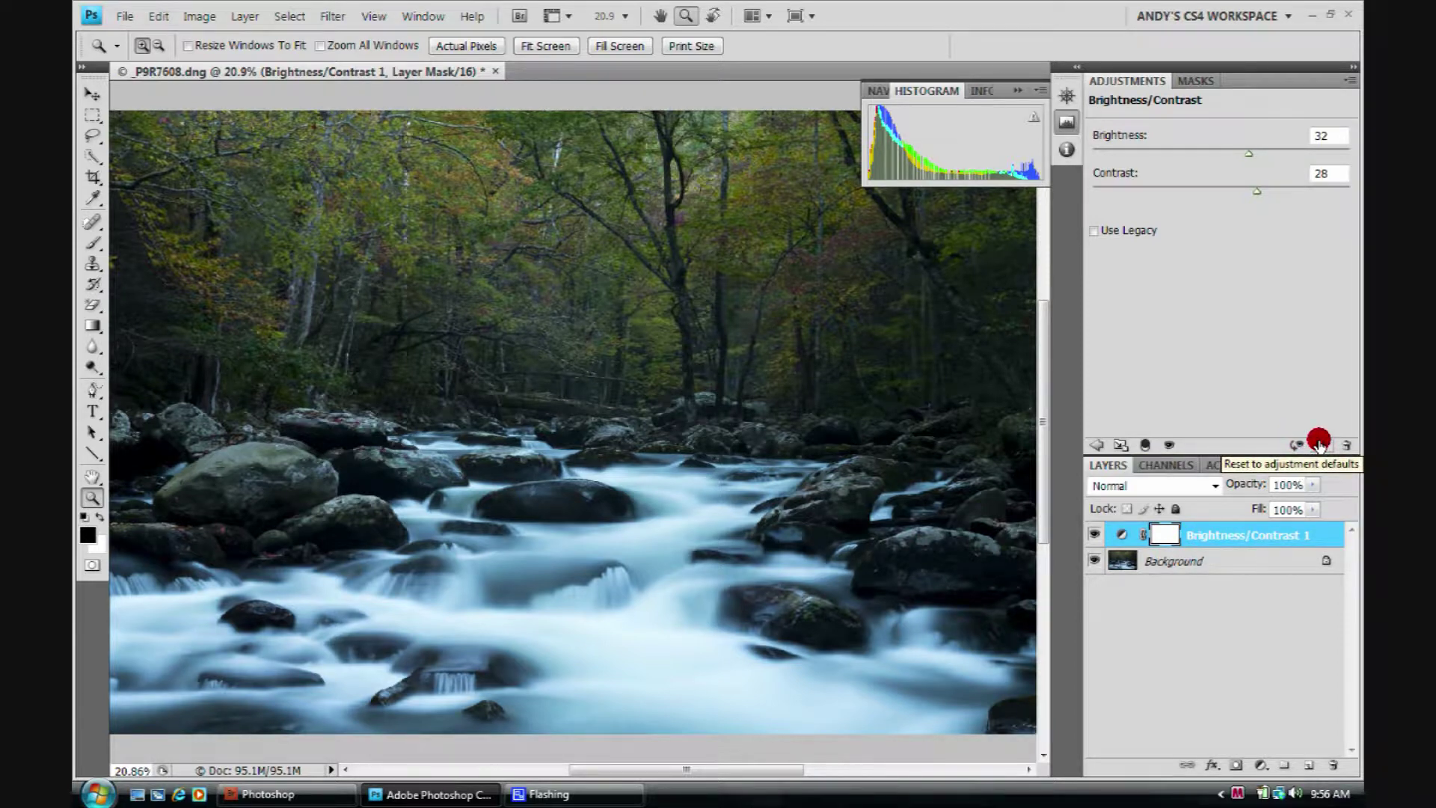
Reset the Brightness/Contrast adjustment again and set only the brightness to 49.
left_click(1319, 445)
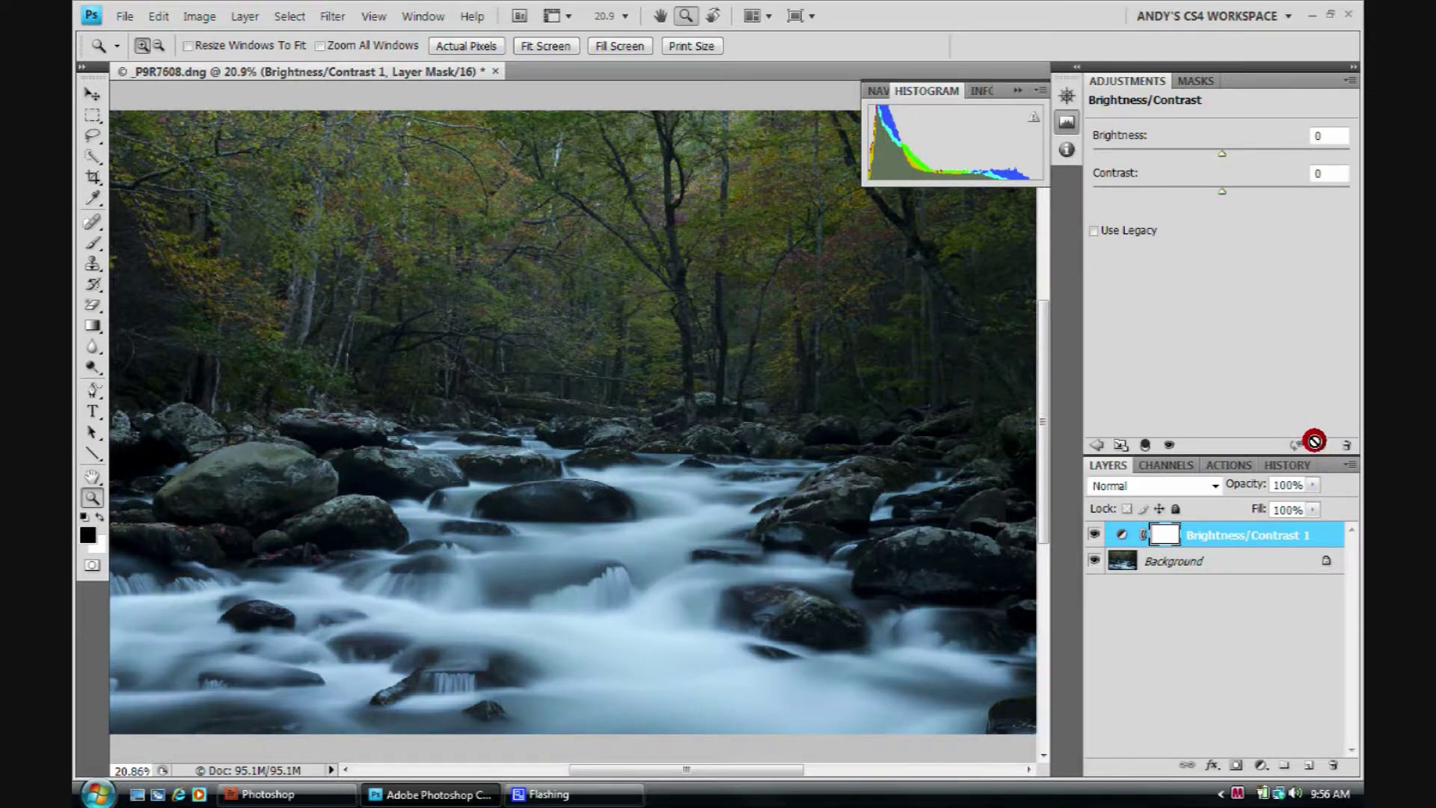
left_click_drag(1221, 153, 1263, 156)
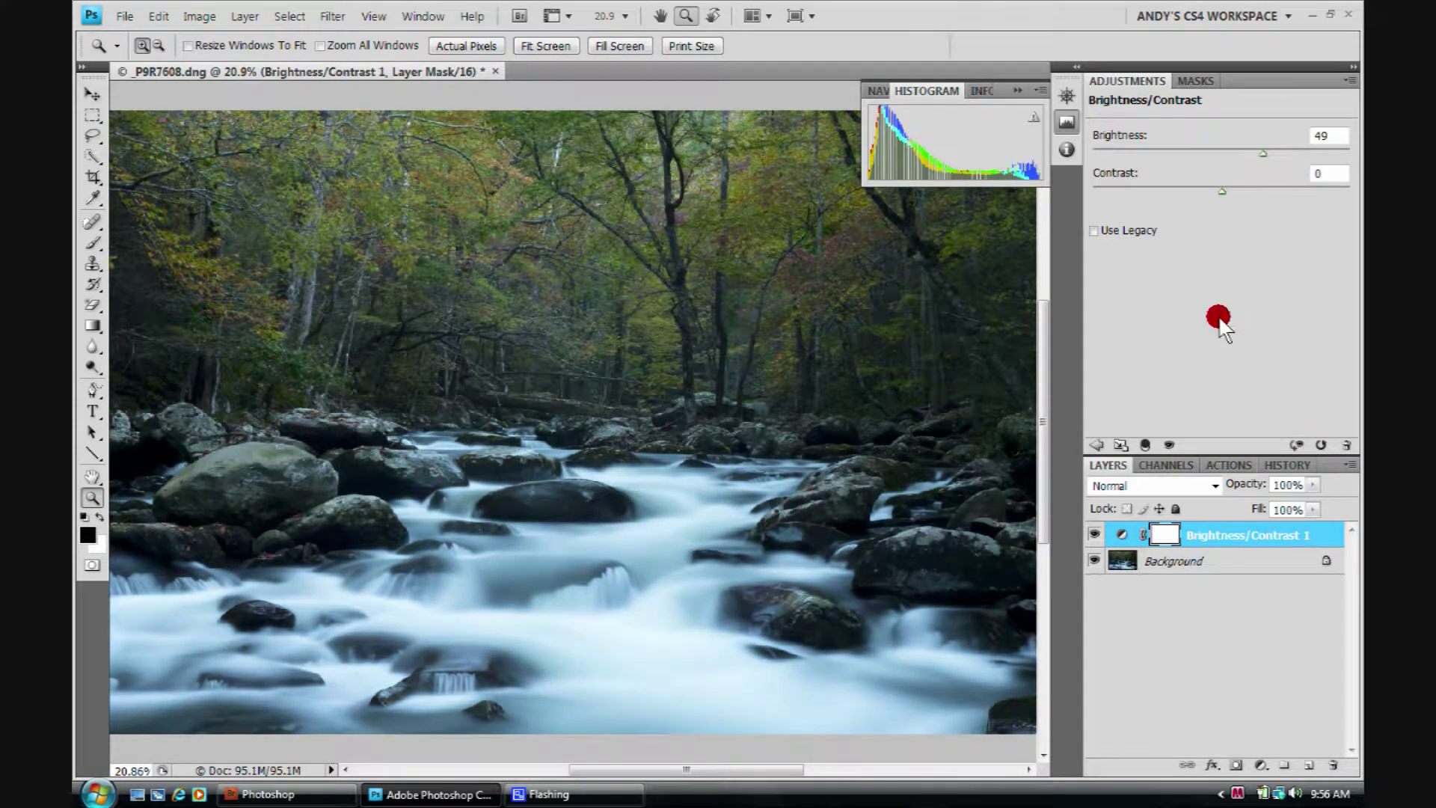
Compare the photo with and without the Brightness/Contrast adjustment by repeatedly toggling the layer's visibility, leaving it visible.
left_click(1169, 445)
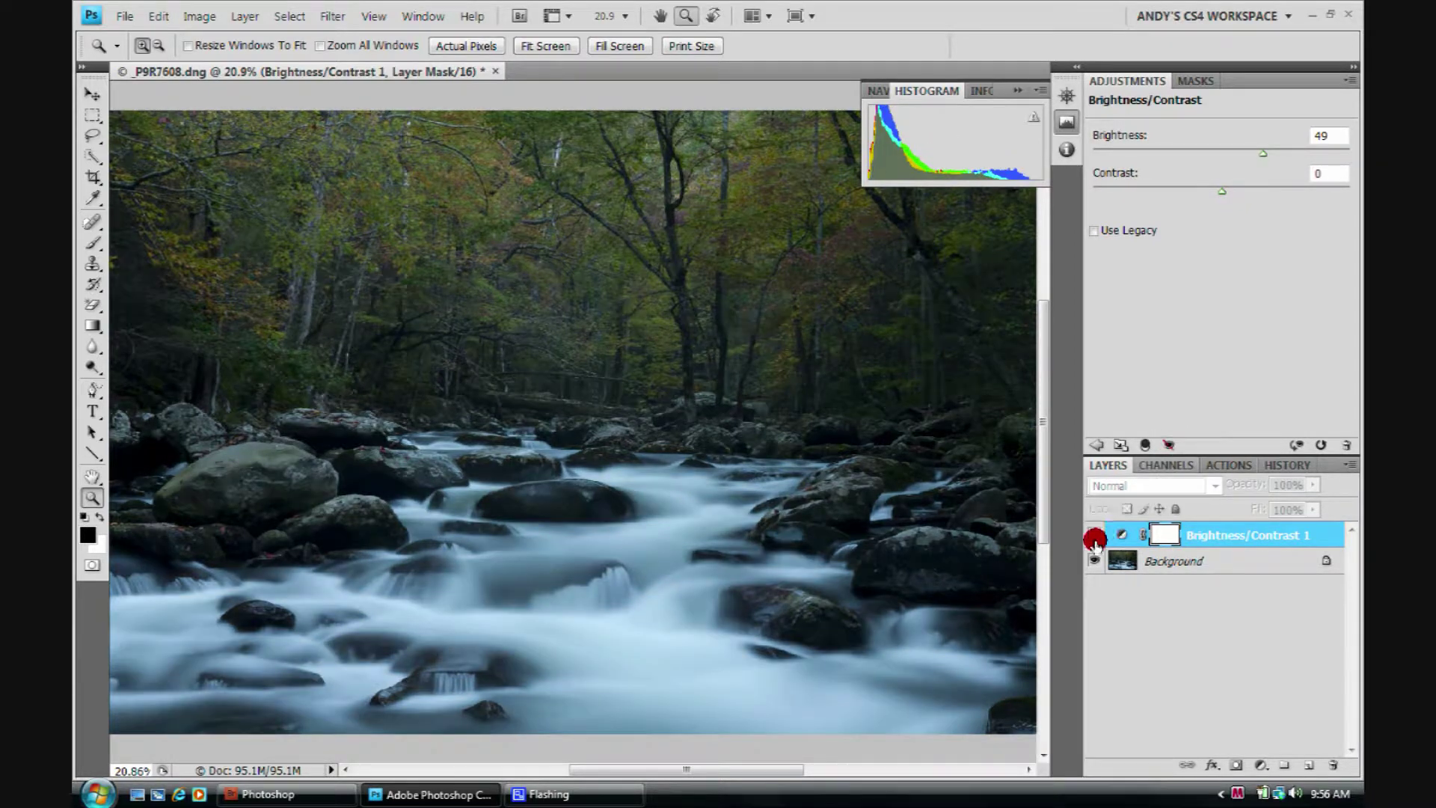
left_click(1167, 445)
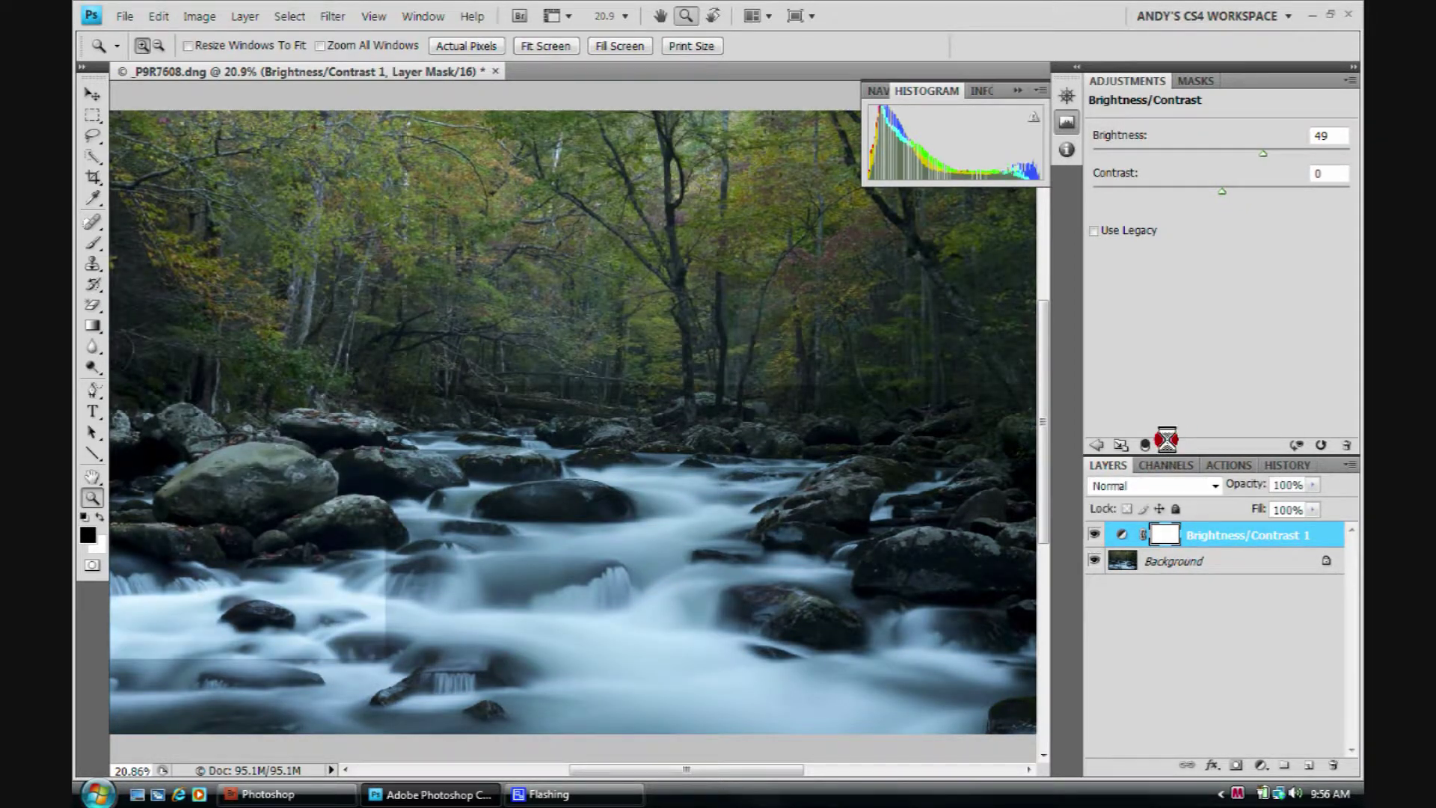
left_click(1167, 445)
left_click(1167, 445)
left_click(1166, 445)
left_click(1167, 445)
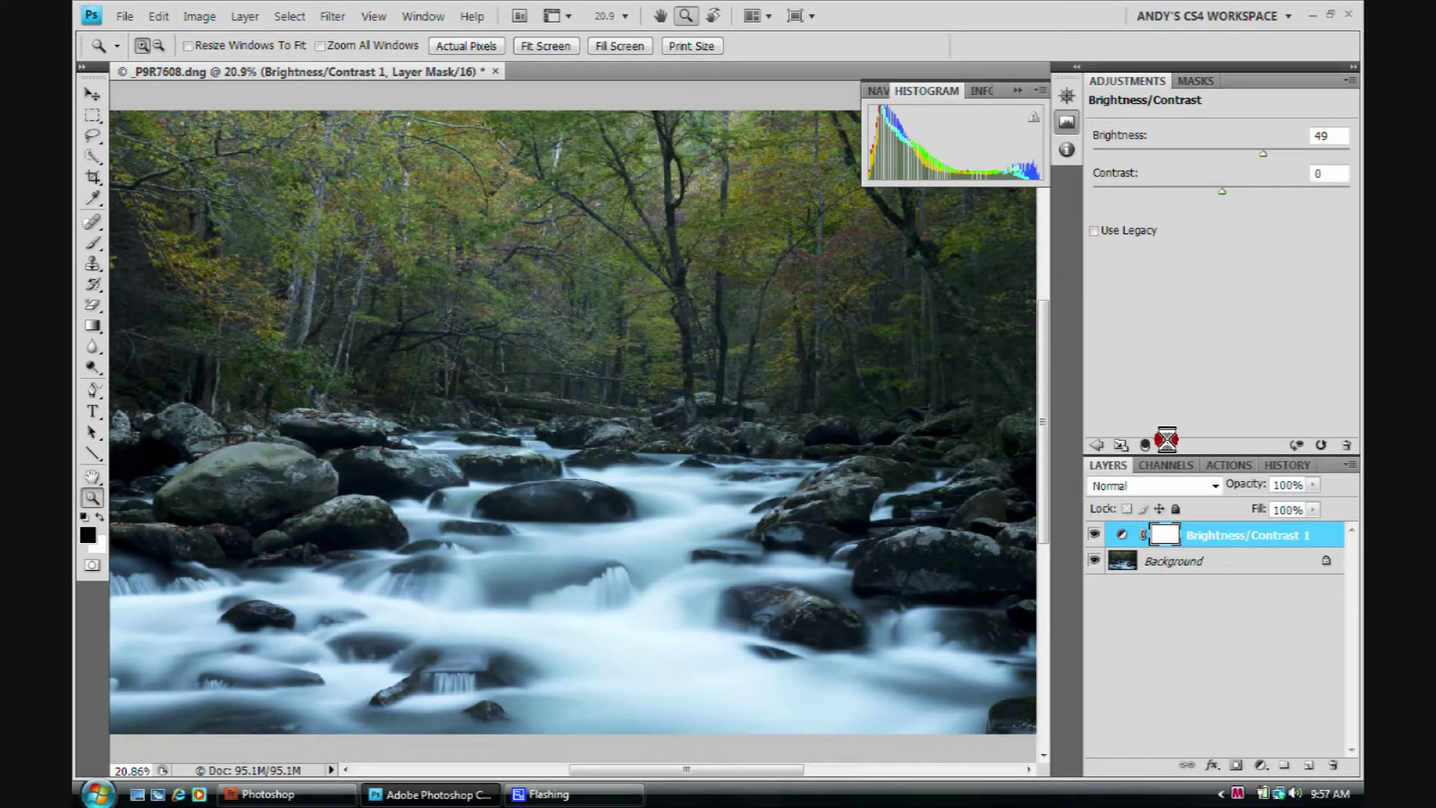
left_click(1167, 442)
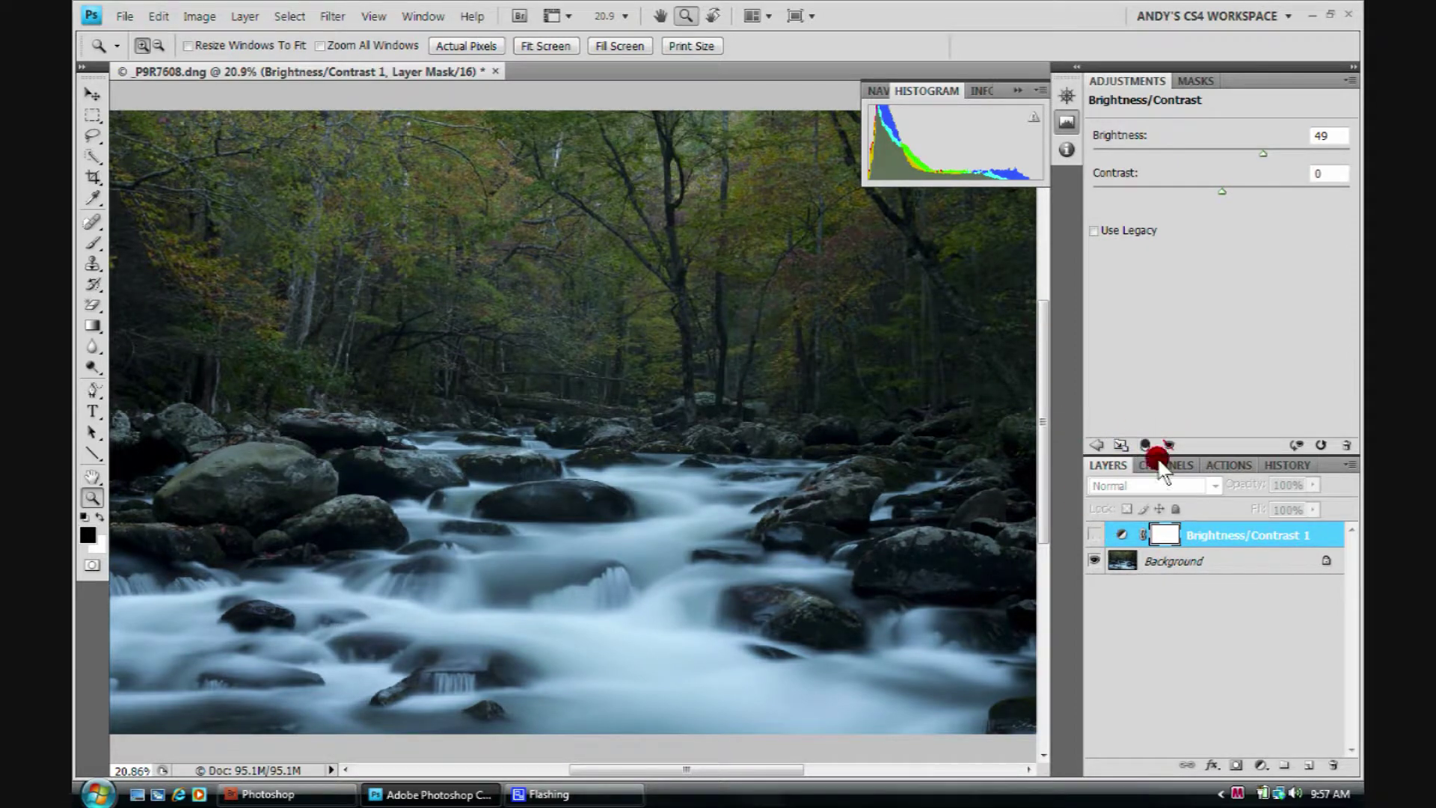
left_click(1094, 533)
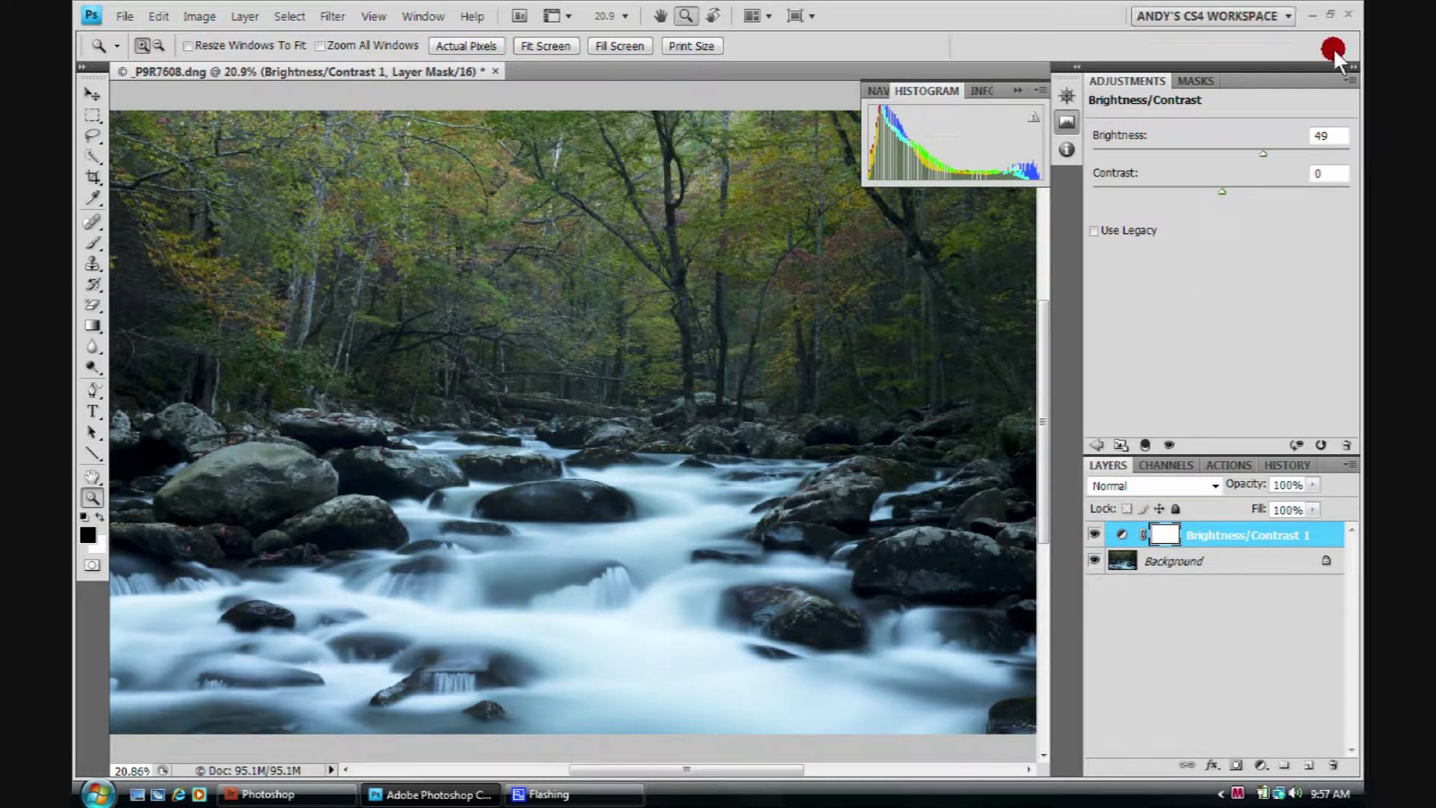
Delete the Brightness/Contrast adjustment layer.
left_click(1346, 445)
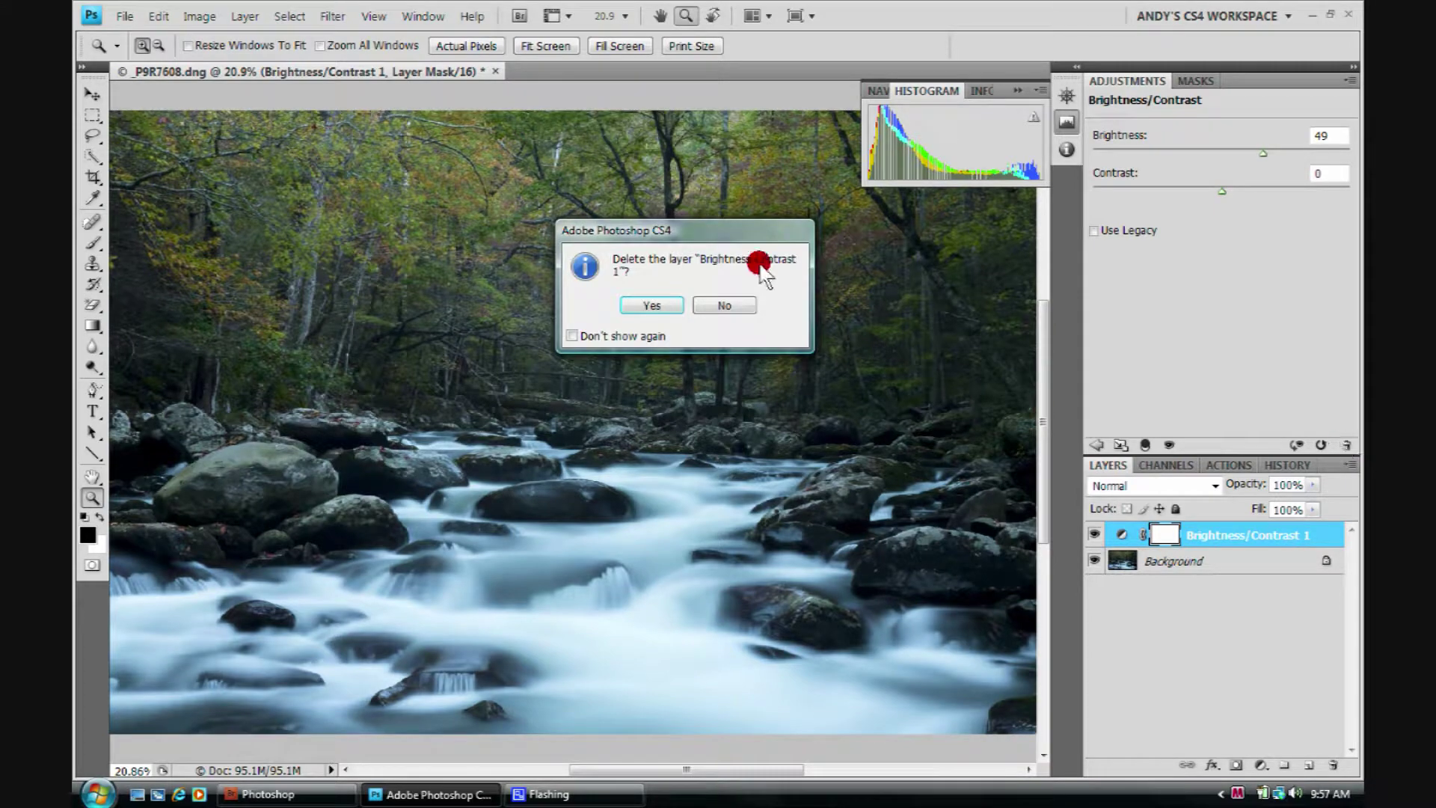
left_click(649, 303)
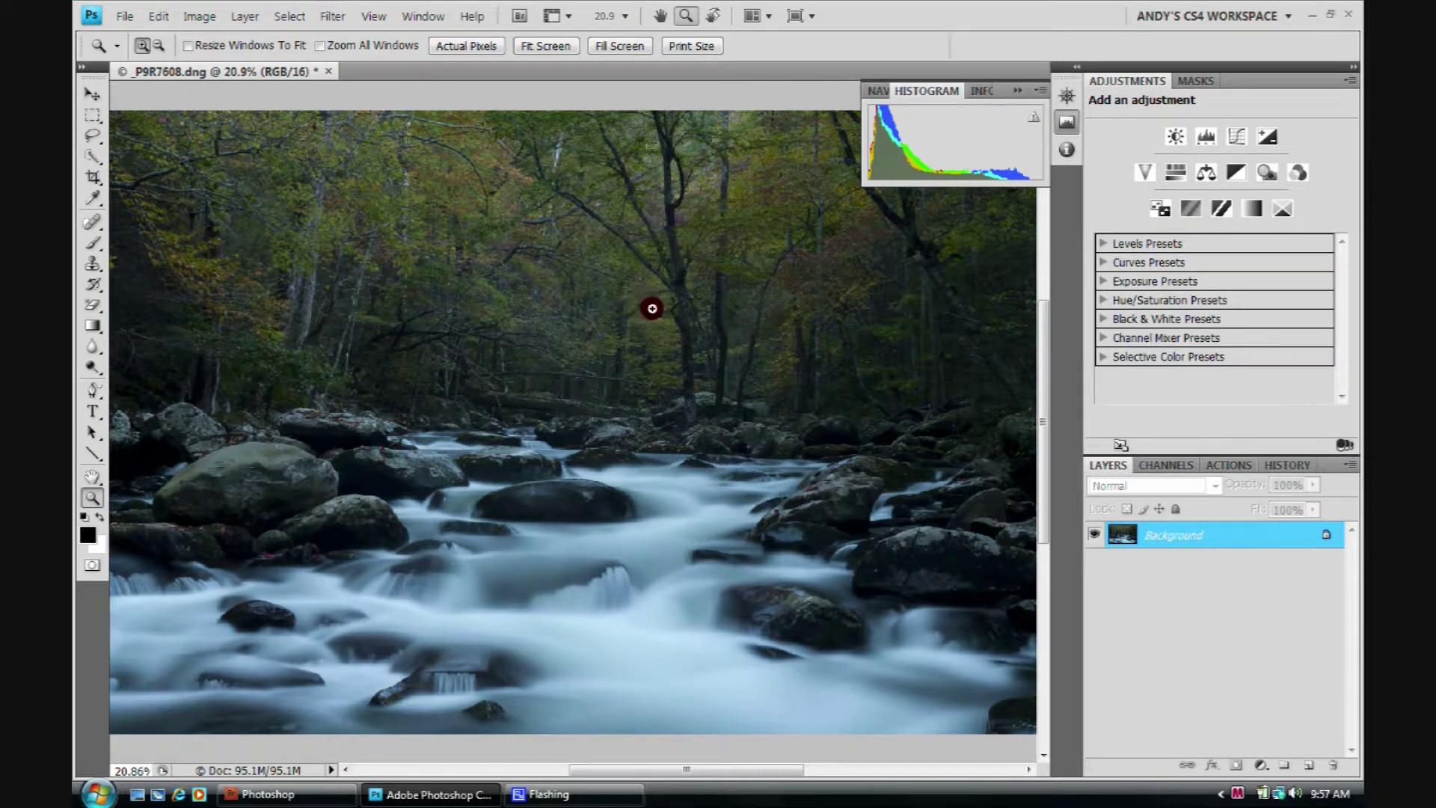
Add an Exposure adjustment layer with exposure +1.01, offset -0.0088 and gamma 0.93.
left_click(1265, 134)
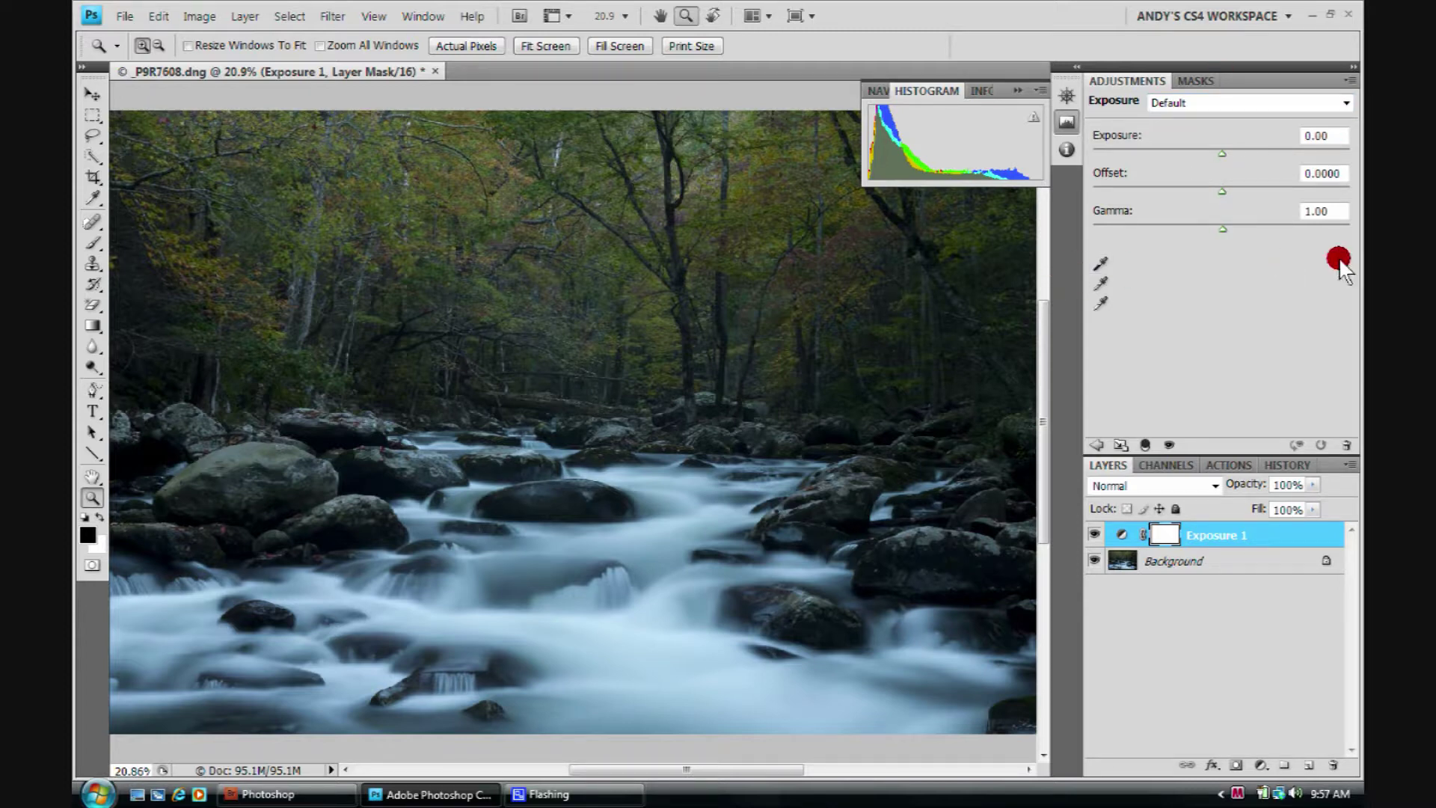
left_click_drag(1222, 151, 1239, 156)
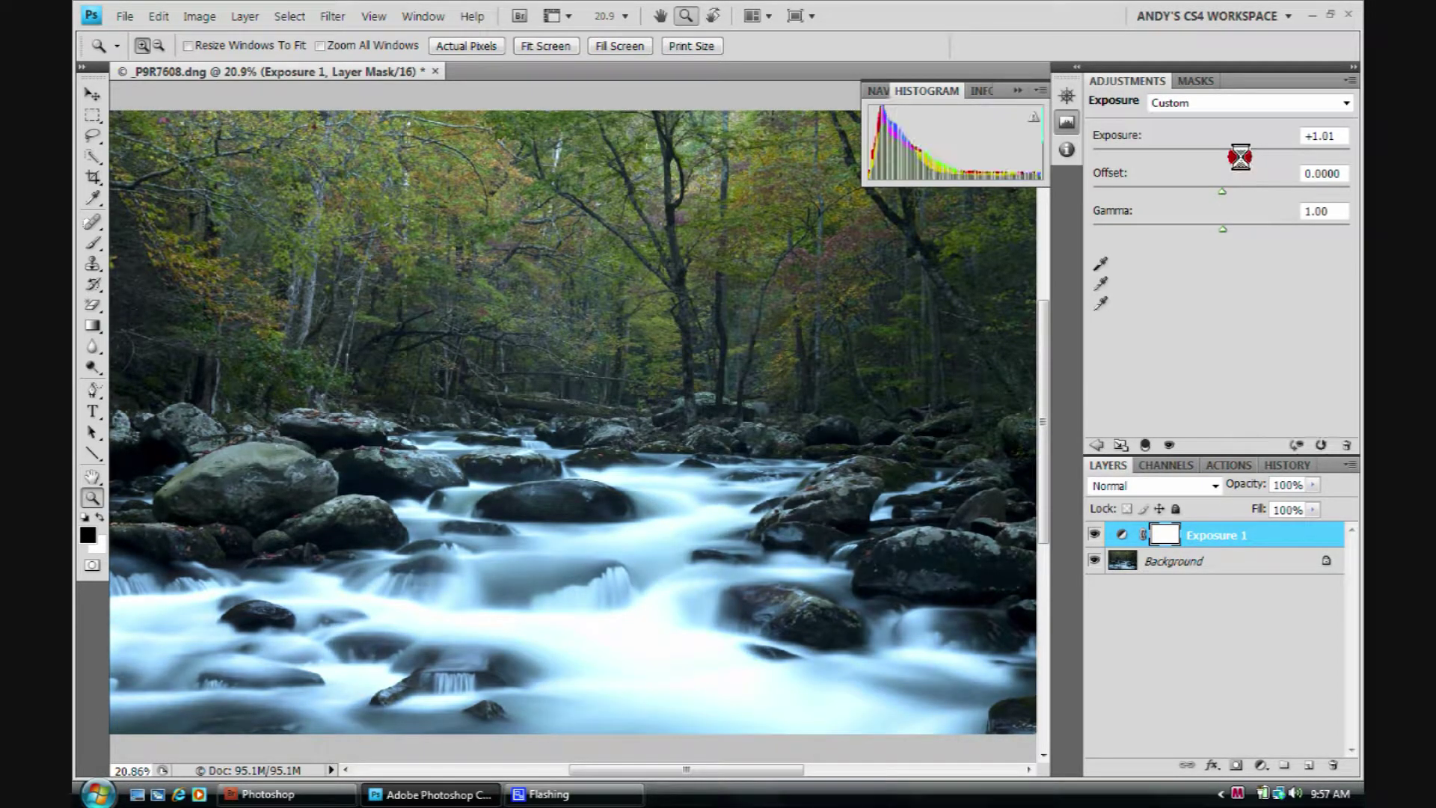
mouse_move(1220, 189)
left_mouse_down()
mouse_move(1221, 224)
mouse_move(1209, 224)
mouse_move(1228, 224)
mouse_move(1231, 199)
left_mouse_up()
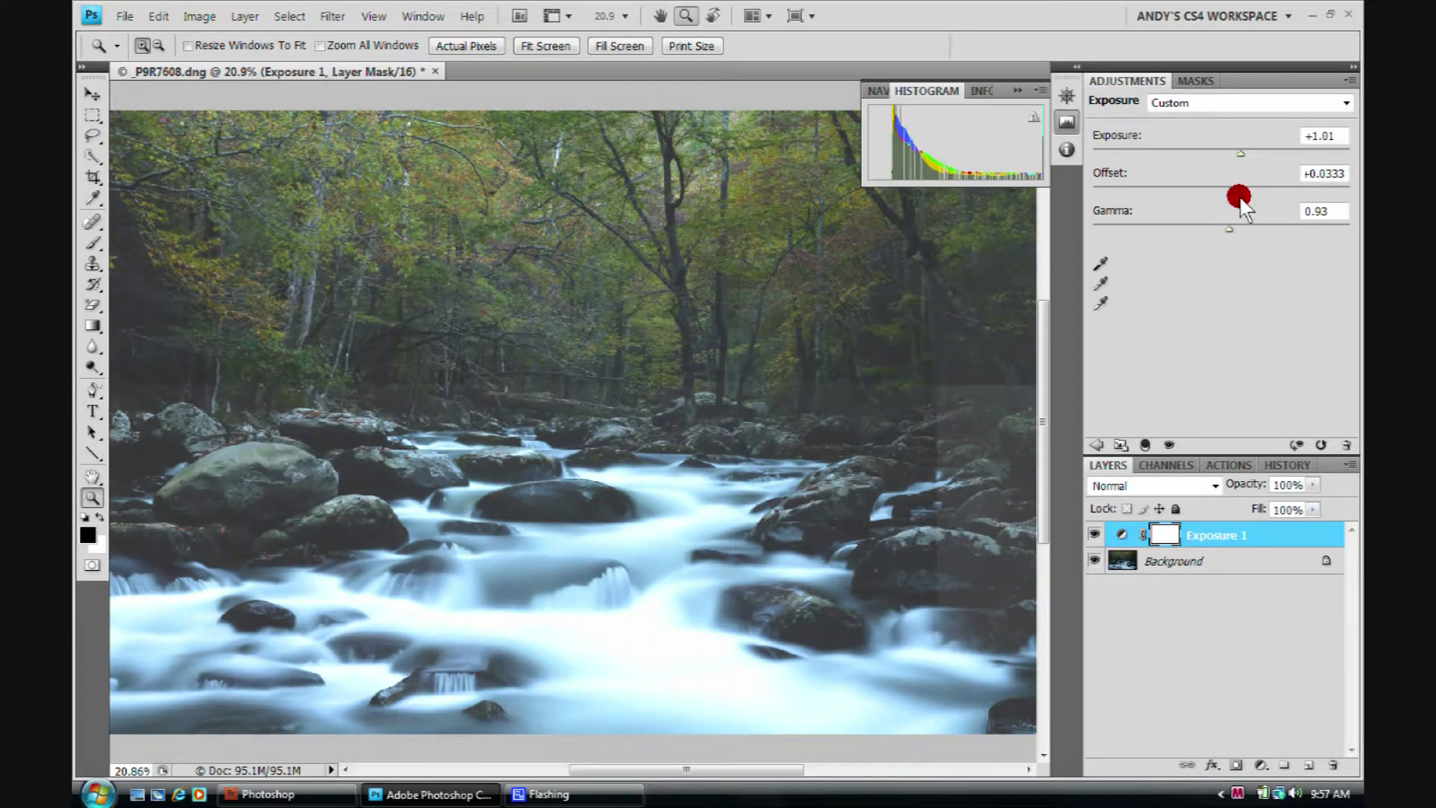
left_click_drag(1238, 149, 1238, 149)
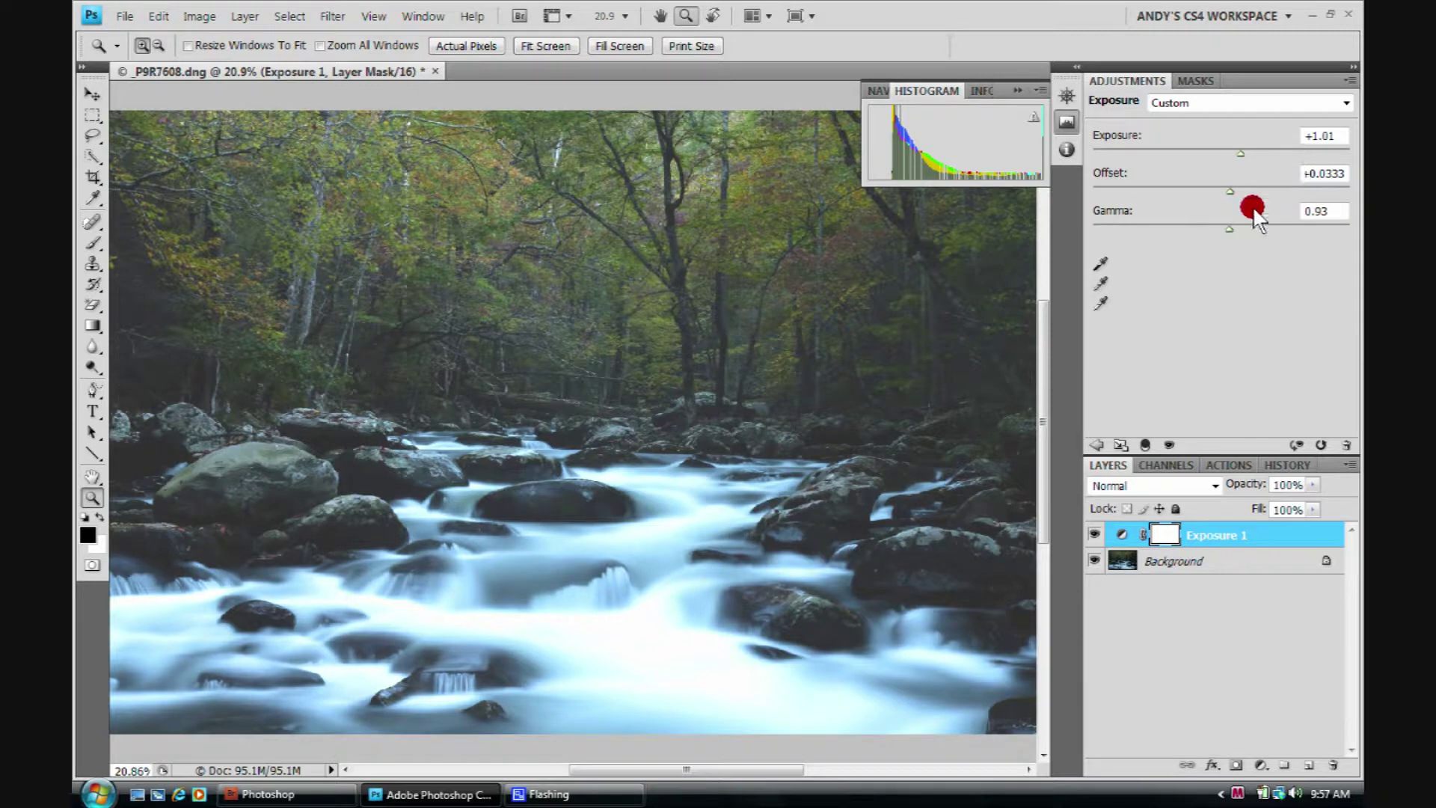
left_click_drag(1230, 193, 1221, 262)
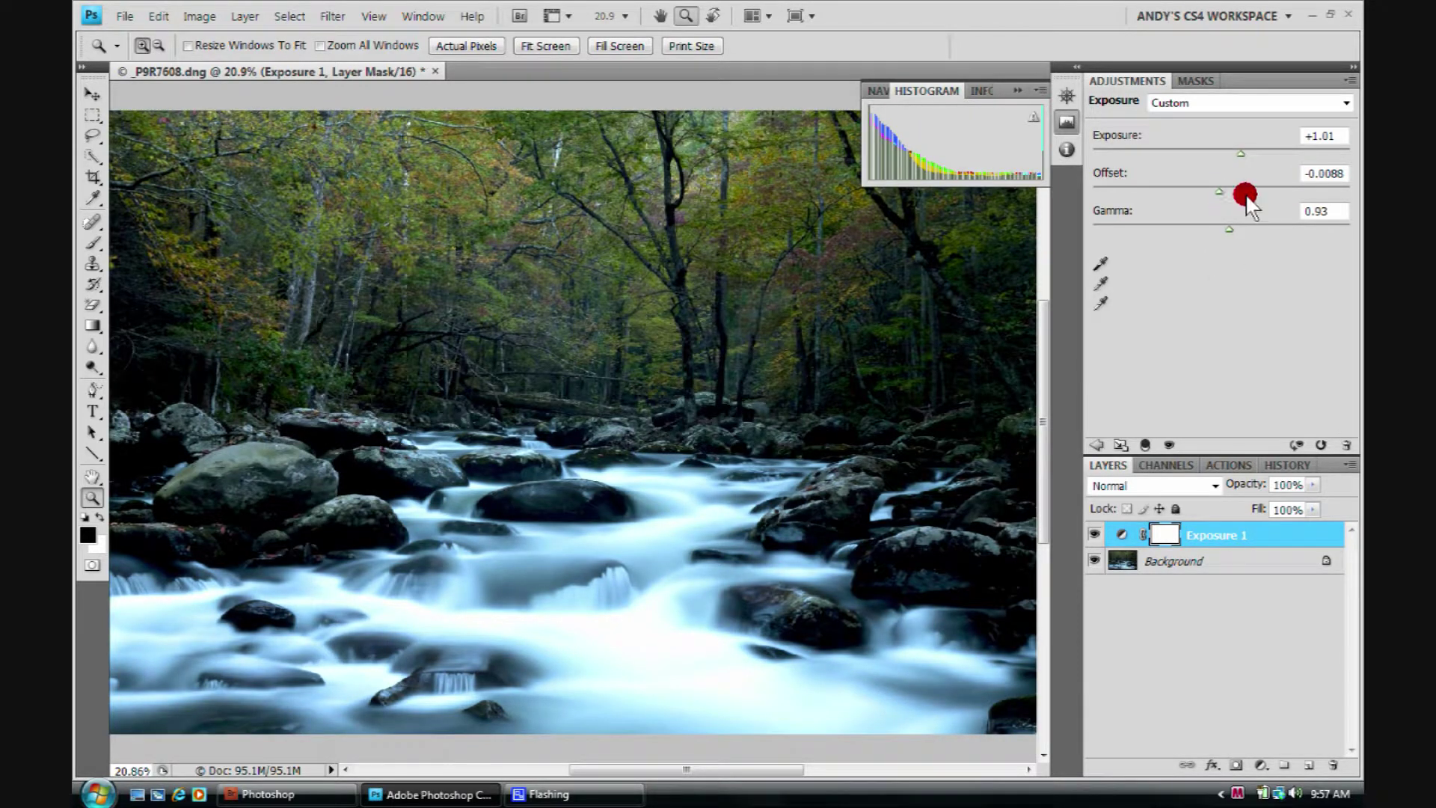
Return the Exposure adjustment to the Default preset.
left_click(1346, 101)
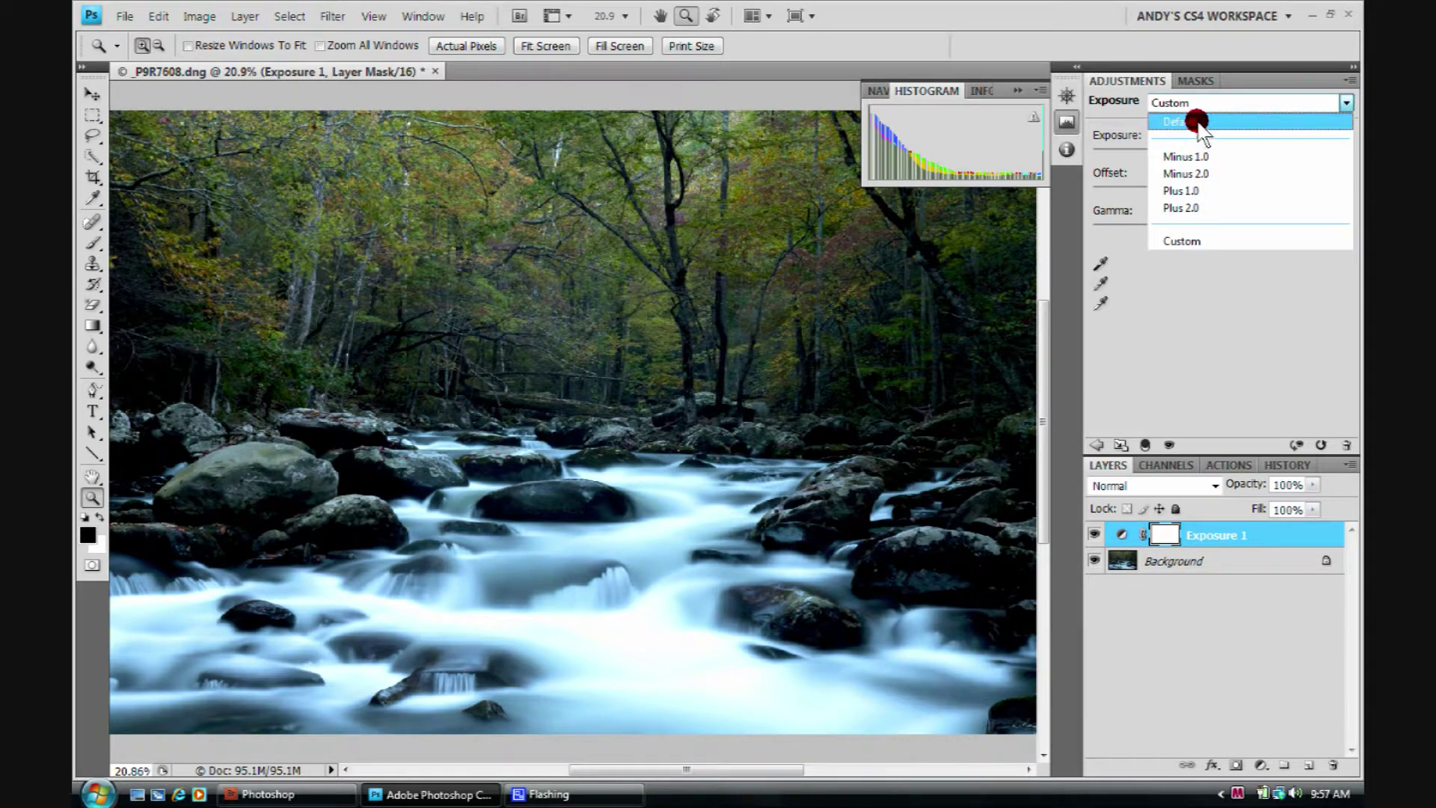
left_click(1185, 121)
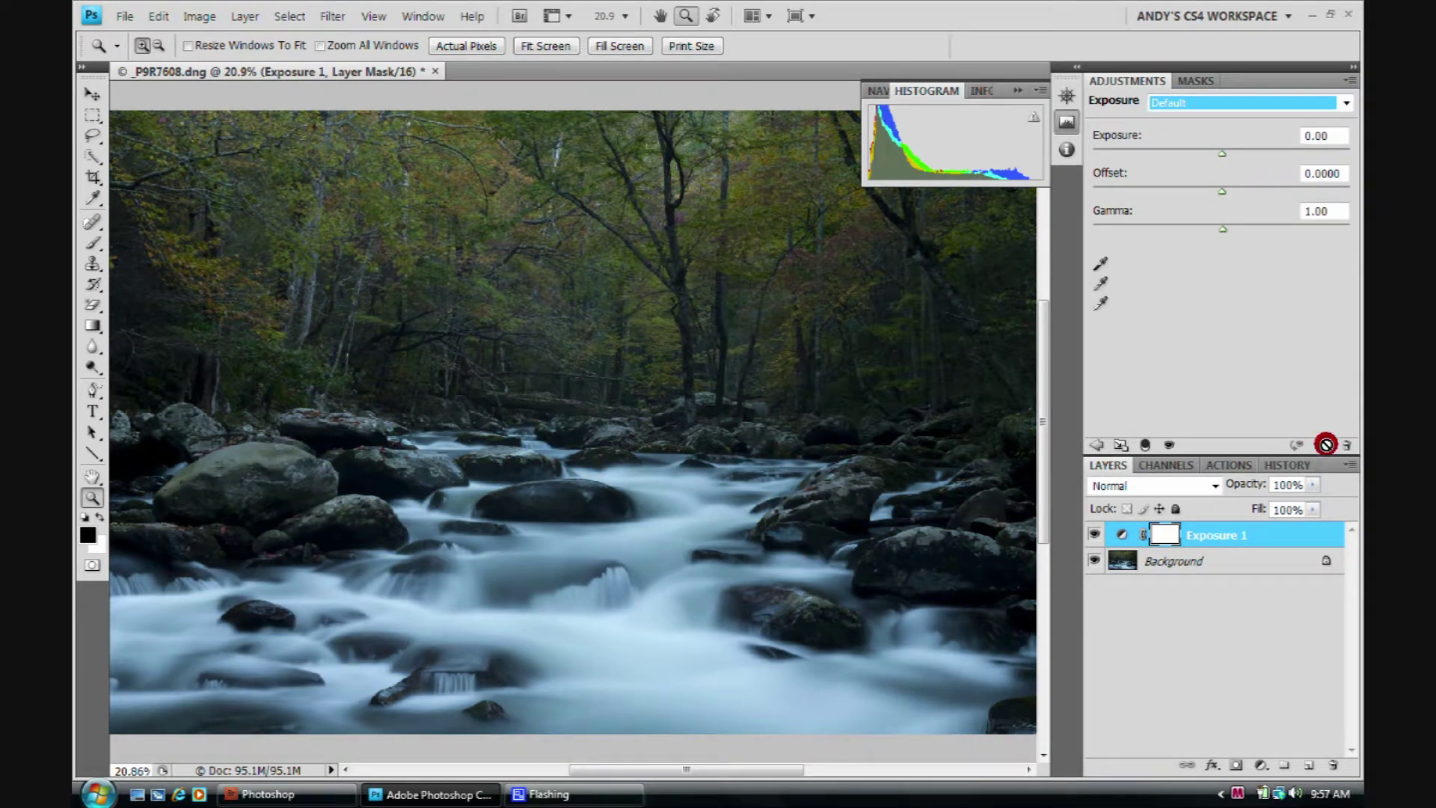
Try the Minus 1.0 and Plus 1.0 exposure presets in turn, resetting the adjustment to its defaults after each one.
left_click(1345, 102)
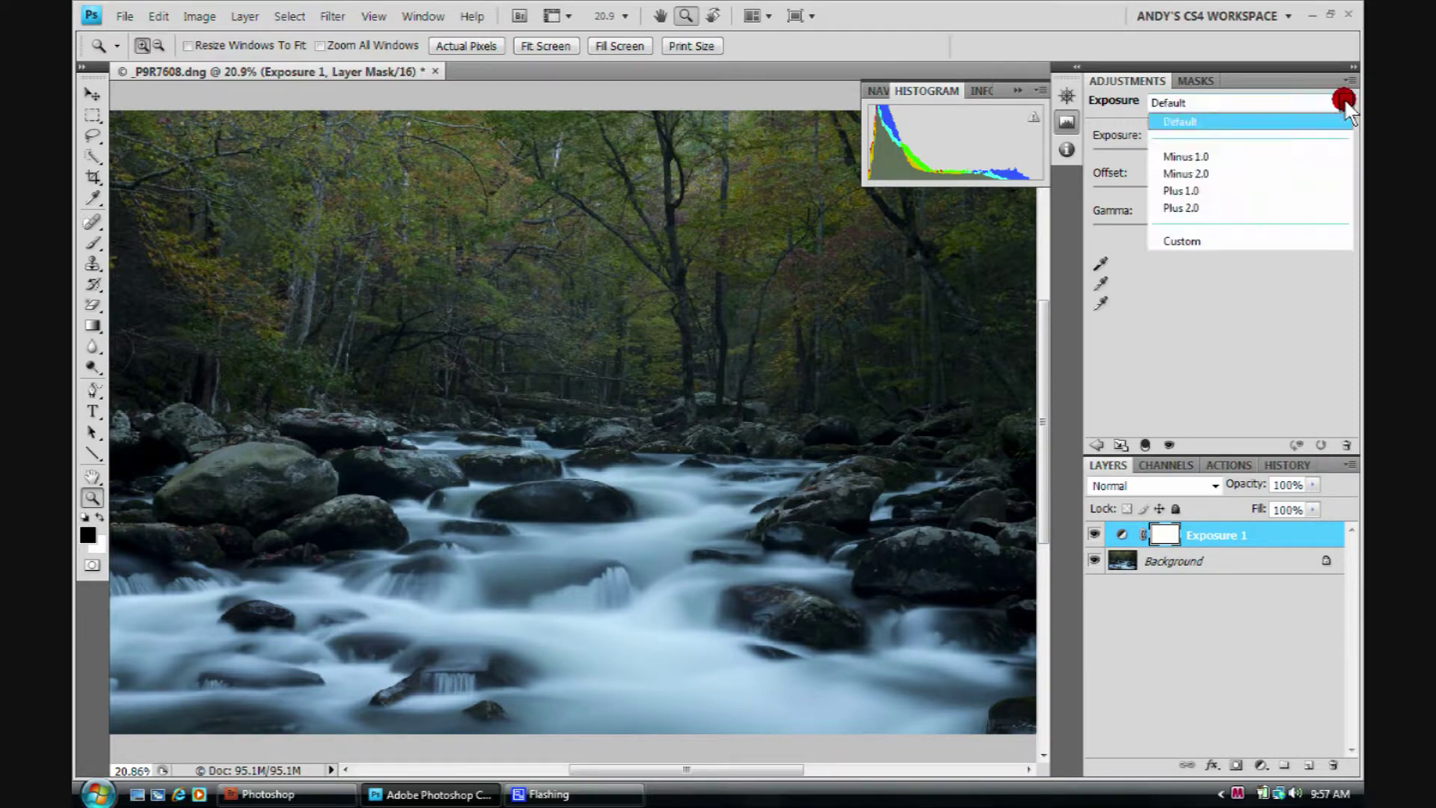
left_click(1189, 149)
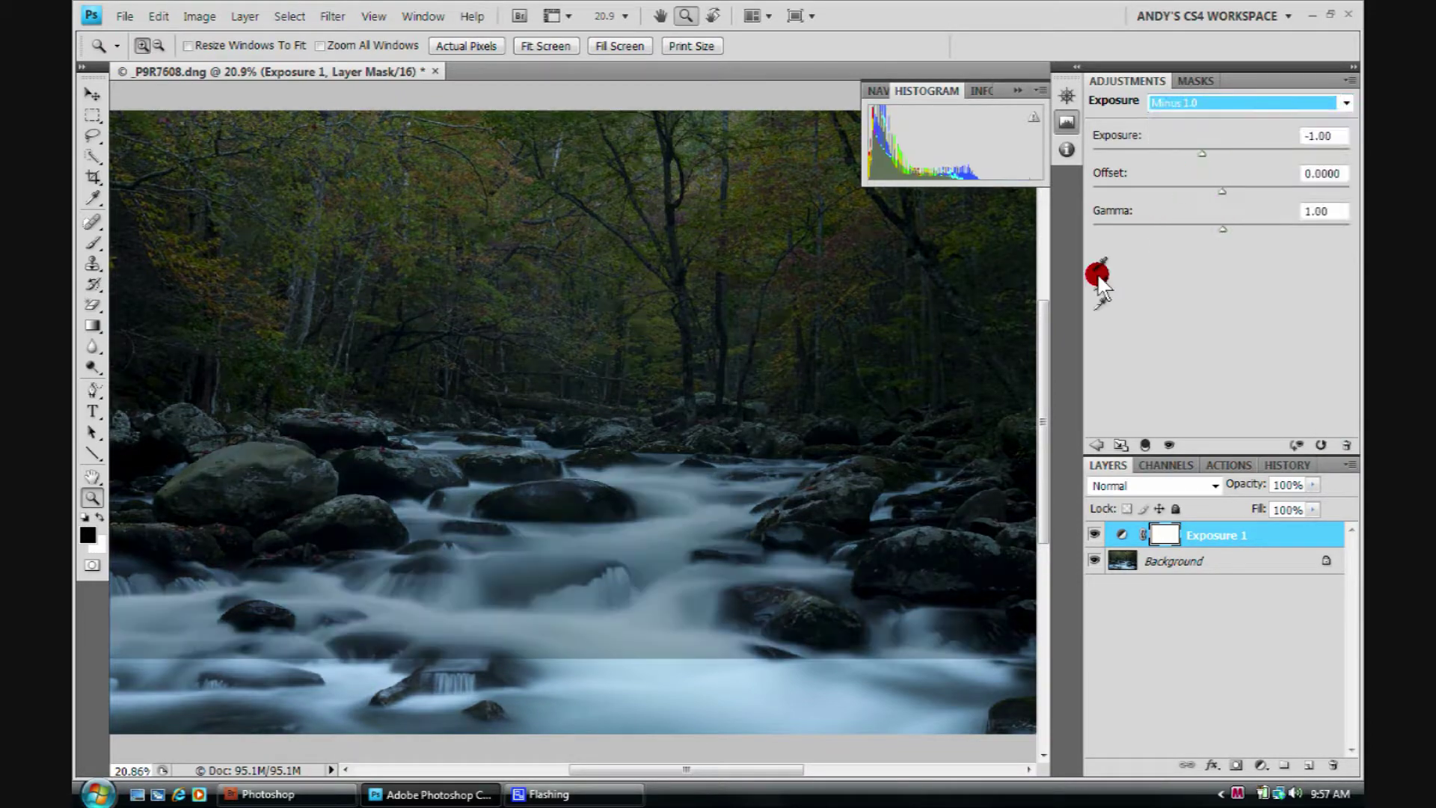
left_click(1316, 443)
left_click(1345, 102)
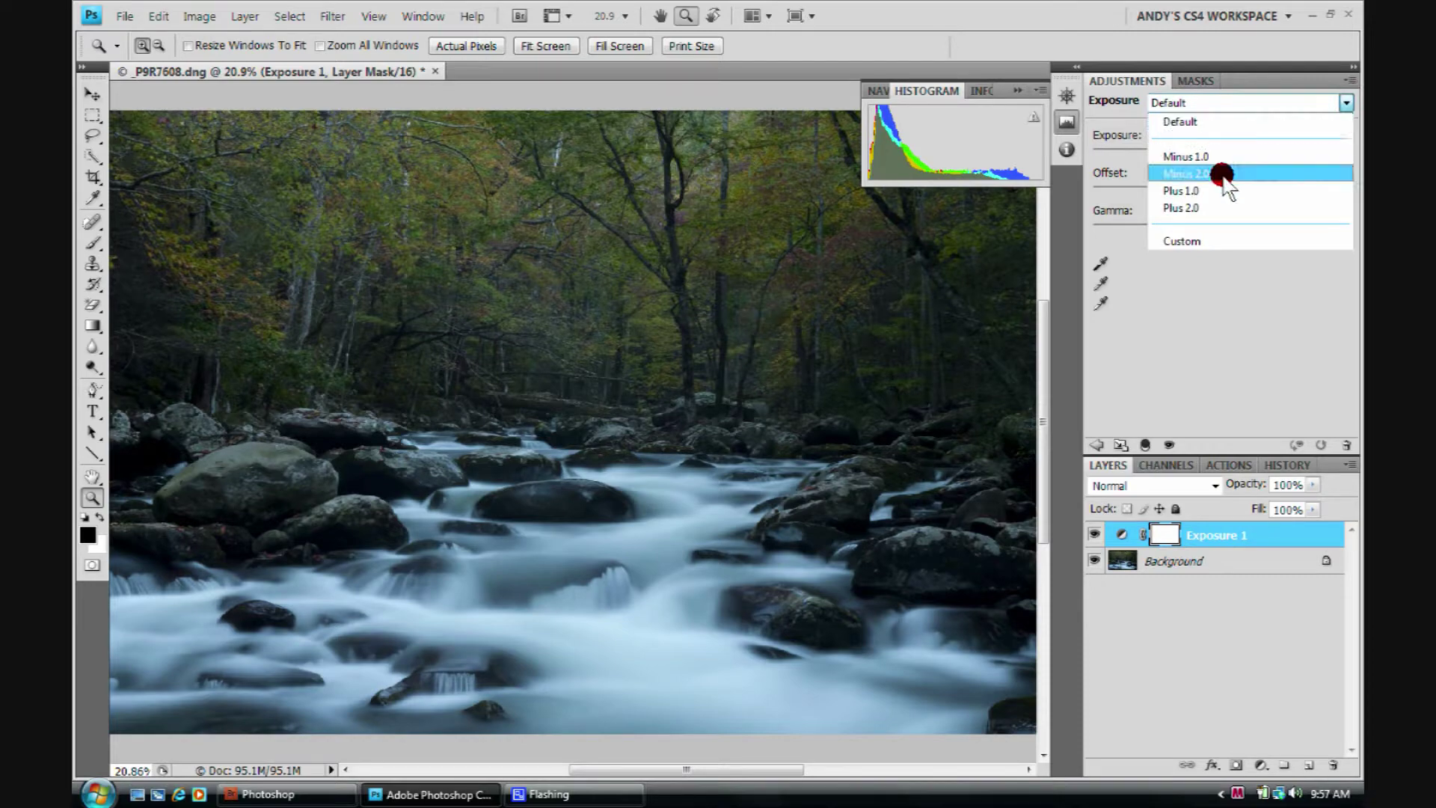
left_click(1215, 193)
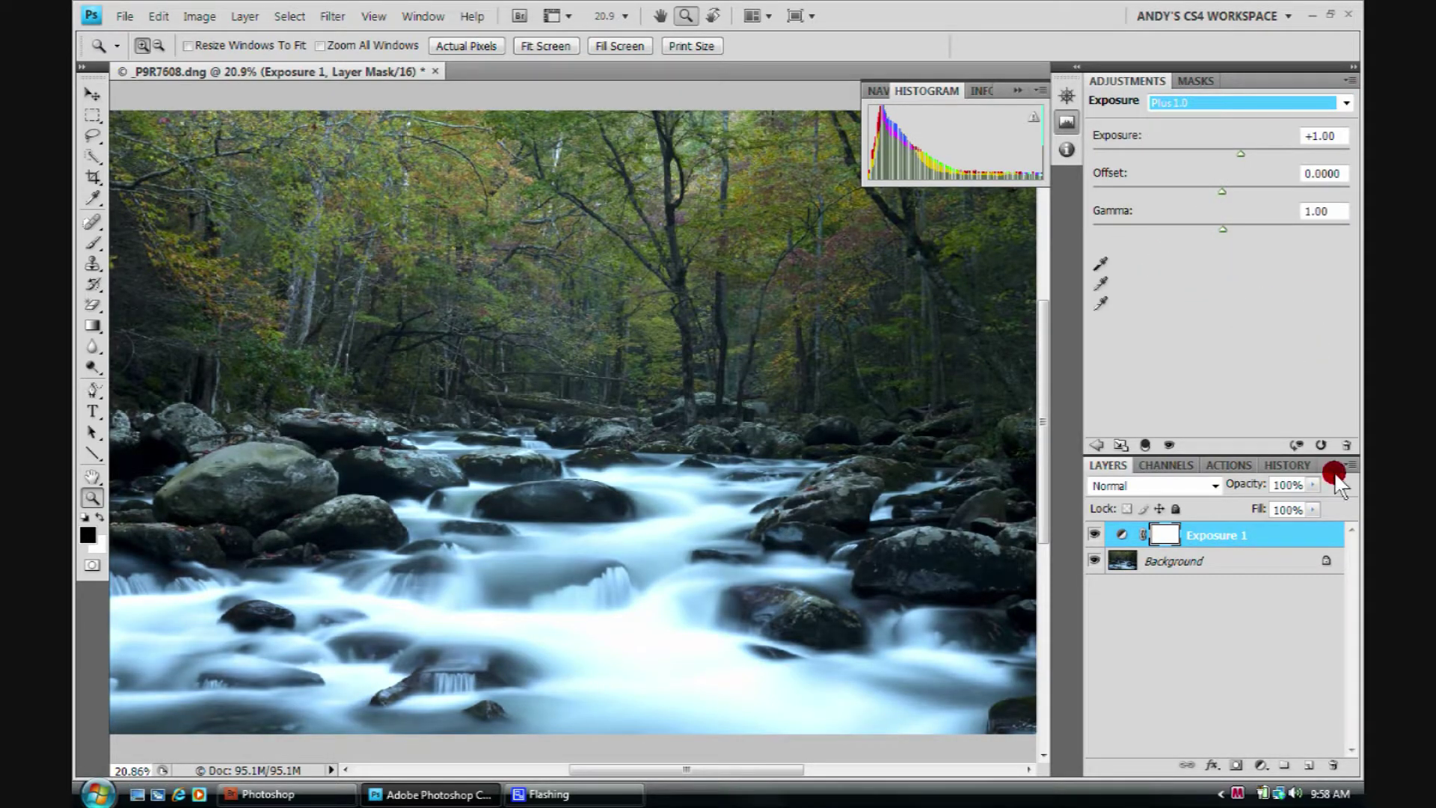
left_click(1322, 446)
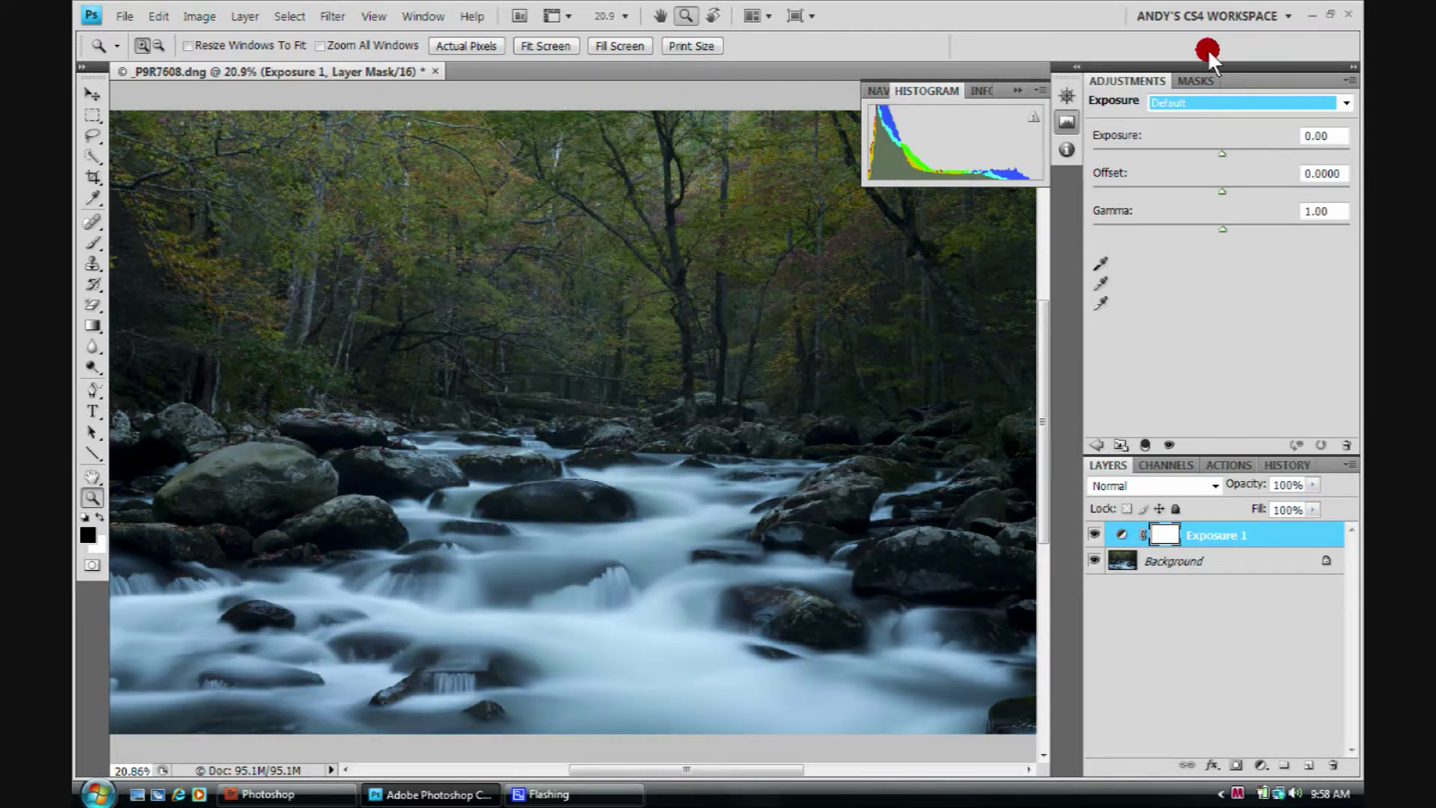
Delete the Exposure adjustment layer from the layer stack.
left_click(1105, 262)
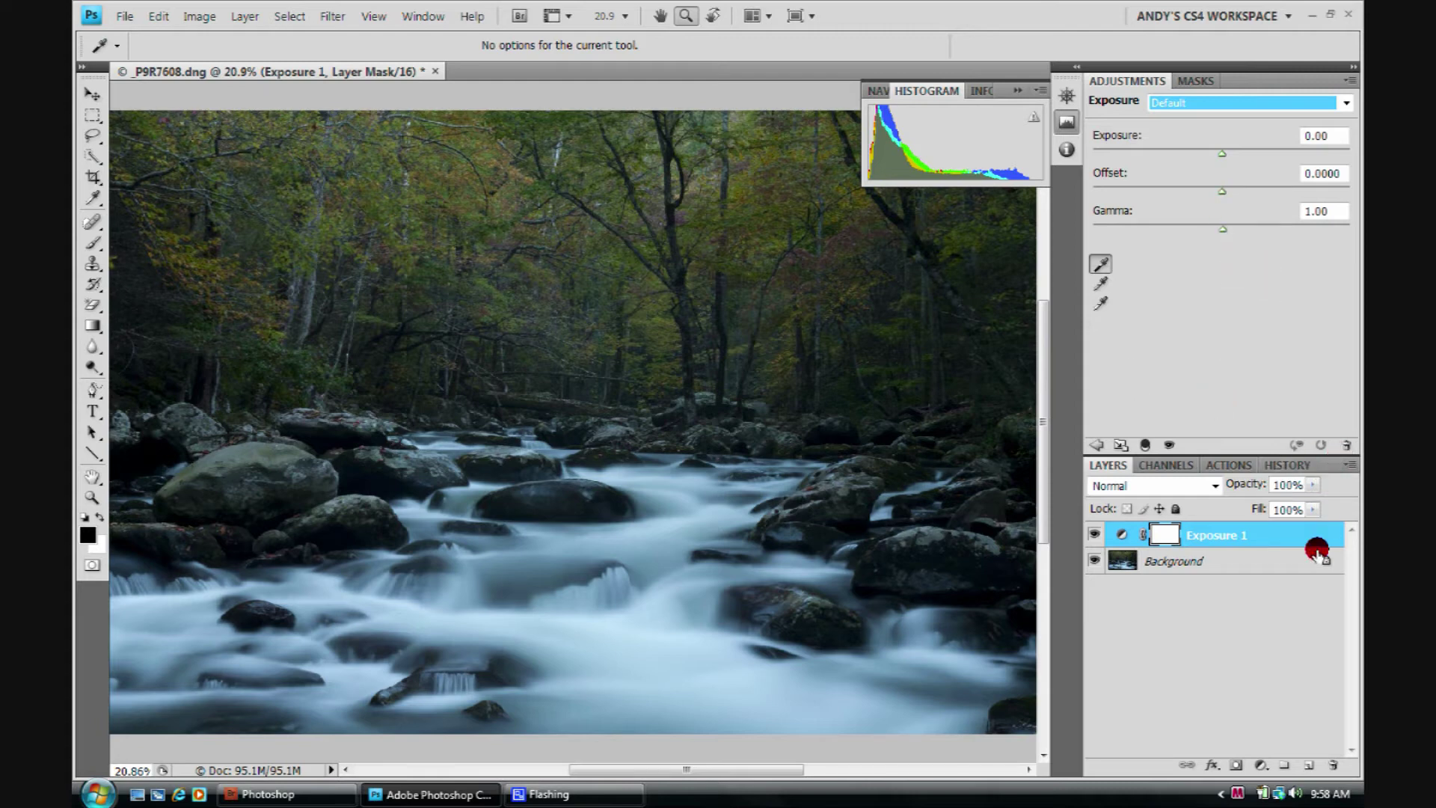
left_click_drag(1309, 540, 1333, 763)
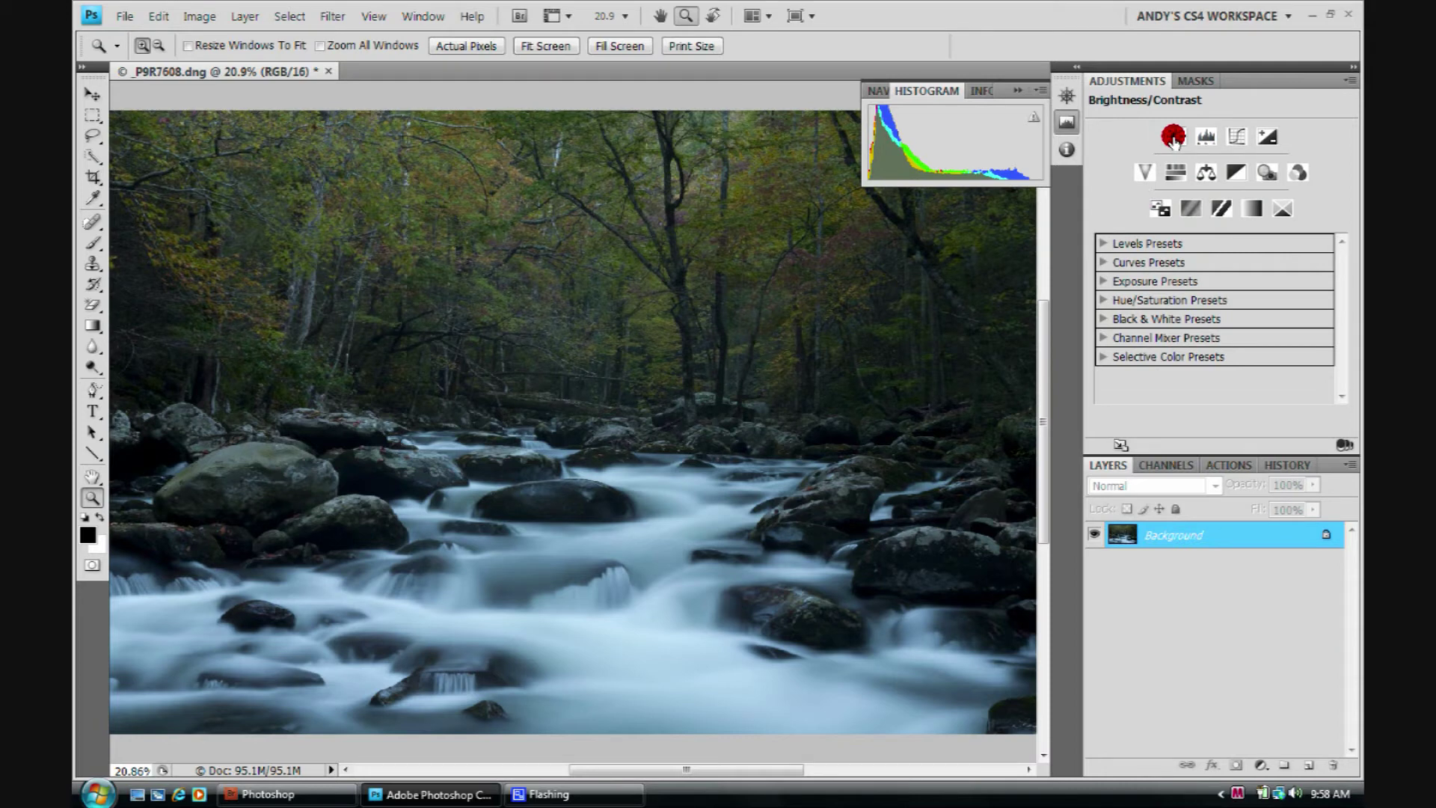